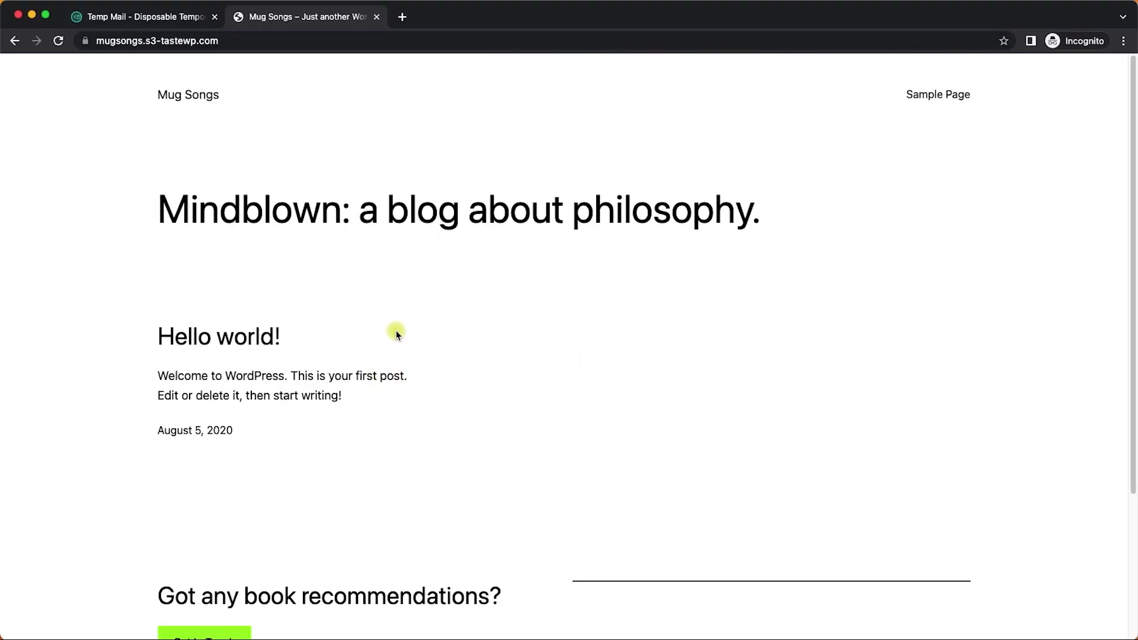
- Go to the site's /wp-admin address and open the Register form
click(257, 41)
click(294, 43)
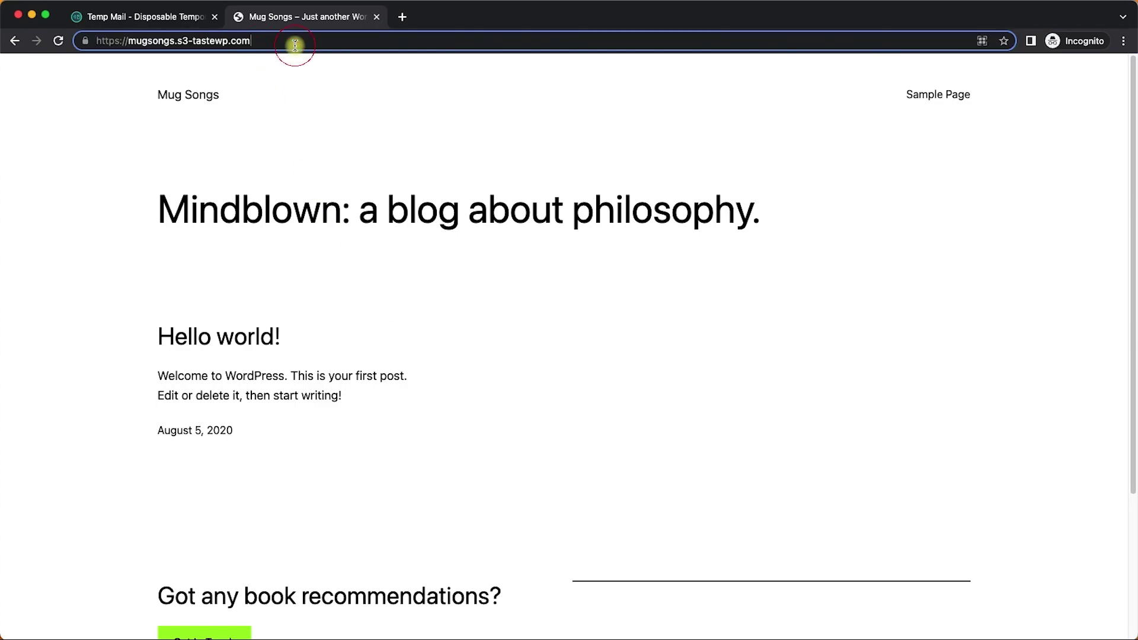
text(/wp-admin)
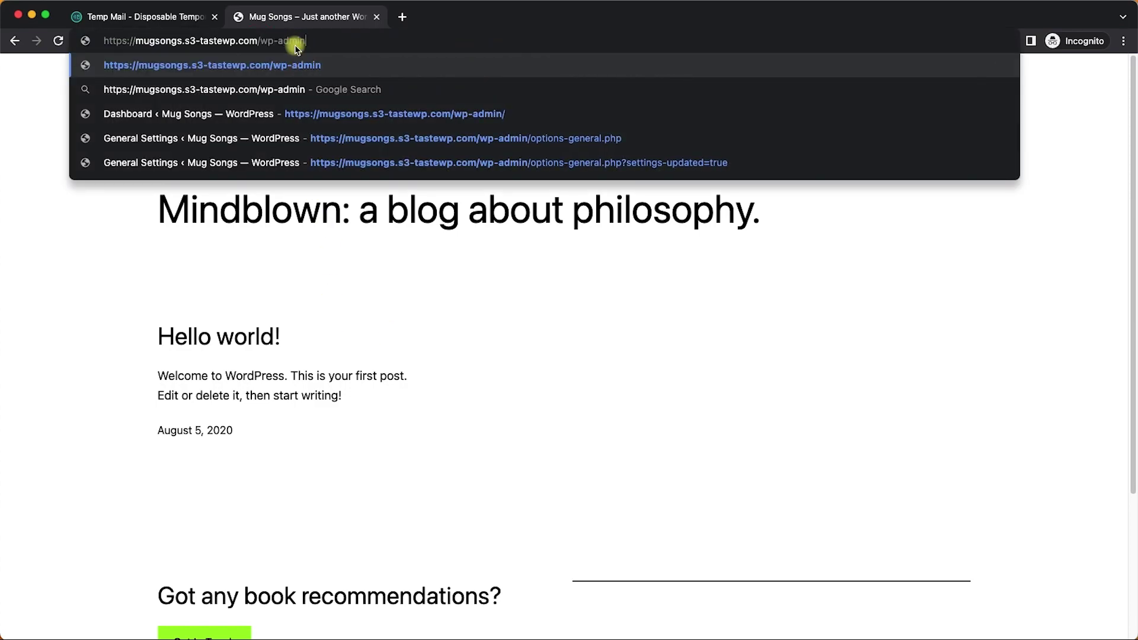
key(Return)
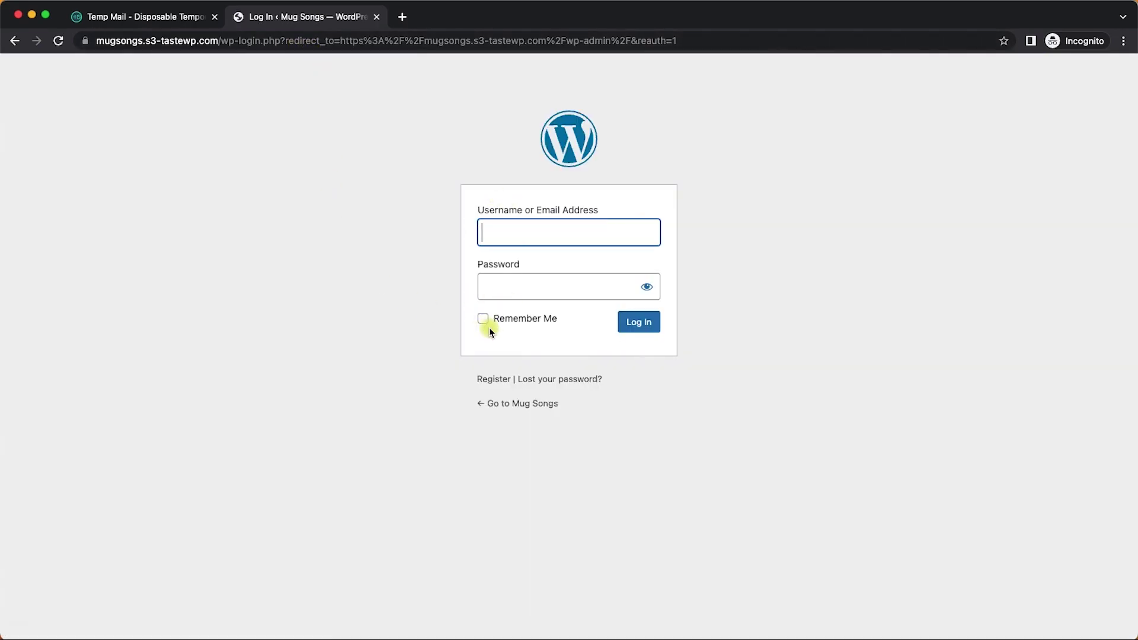
click(497, 378)
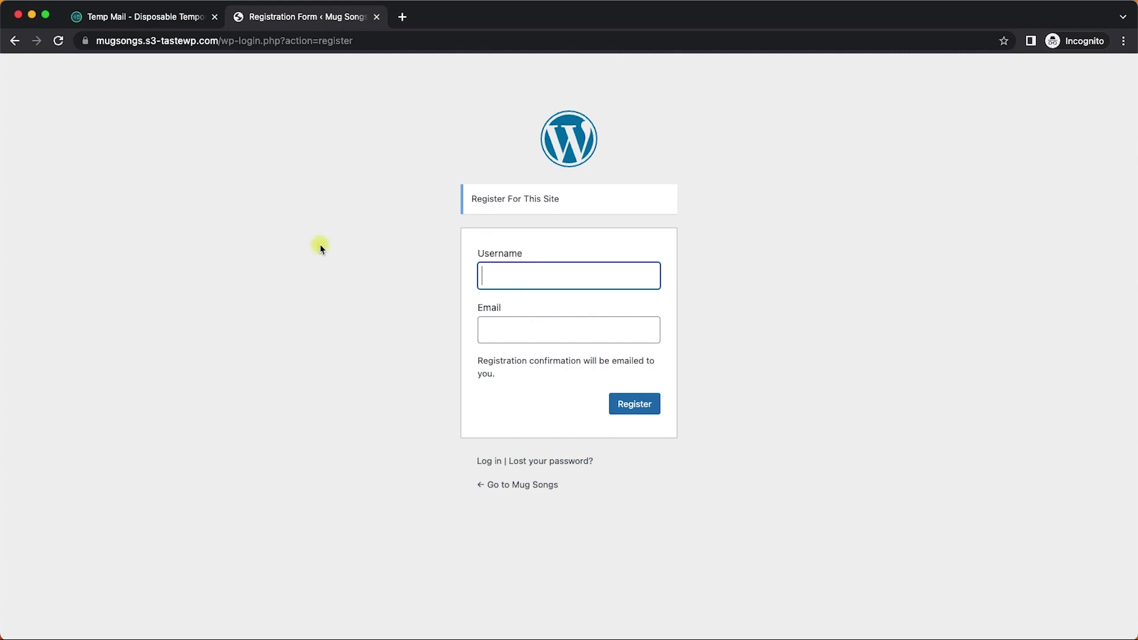
- Register a new user with a username and the copied Temp Mail address
click(141, 18)
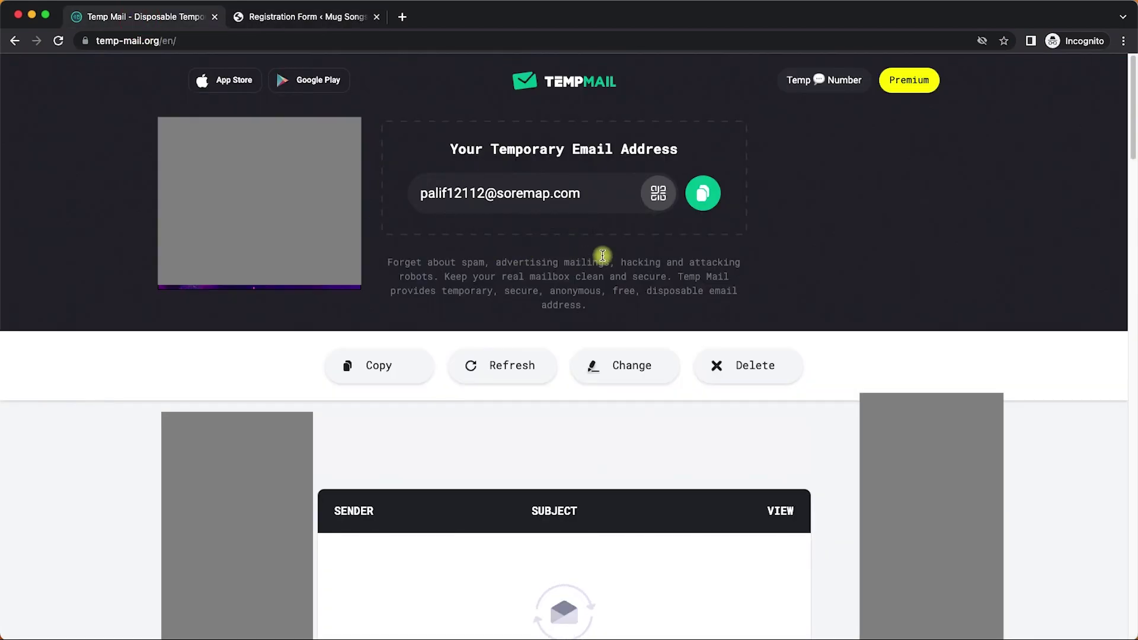
click(702, 193)
click(303, 18)
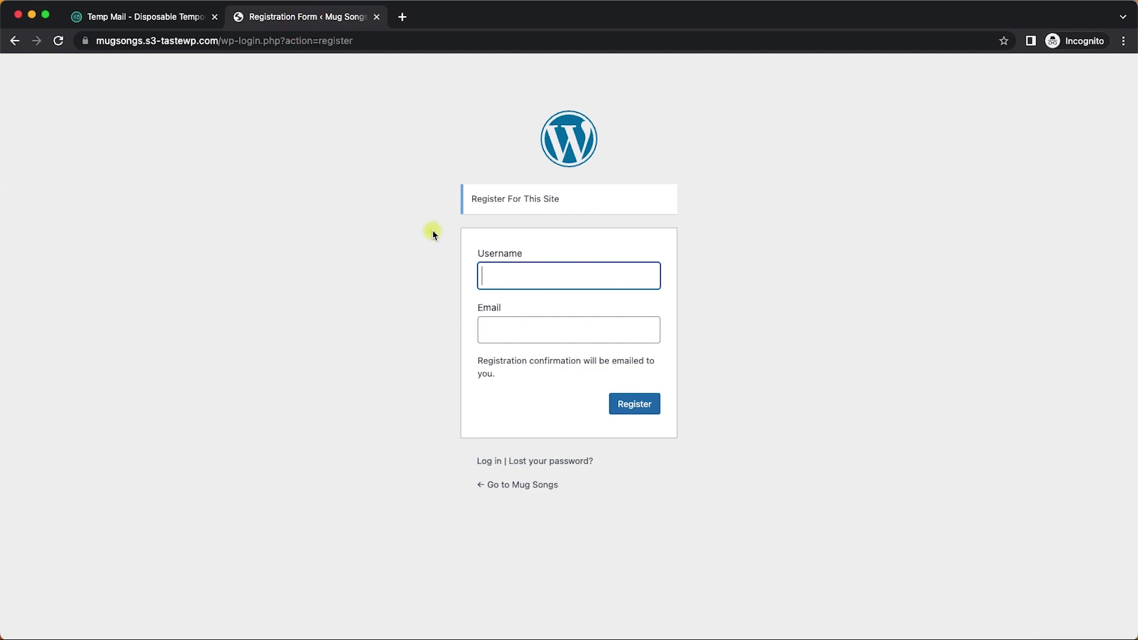
click(521, 284)
text(Danny)
key(Tab)
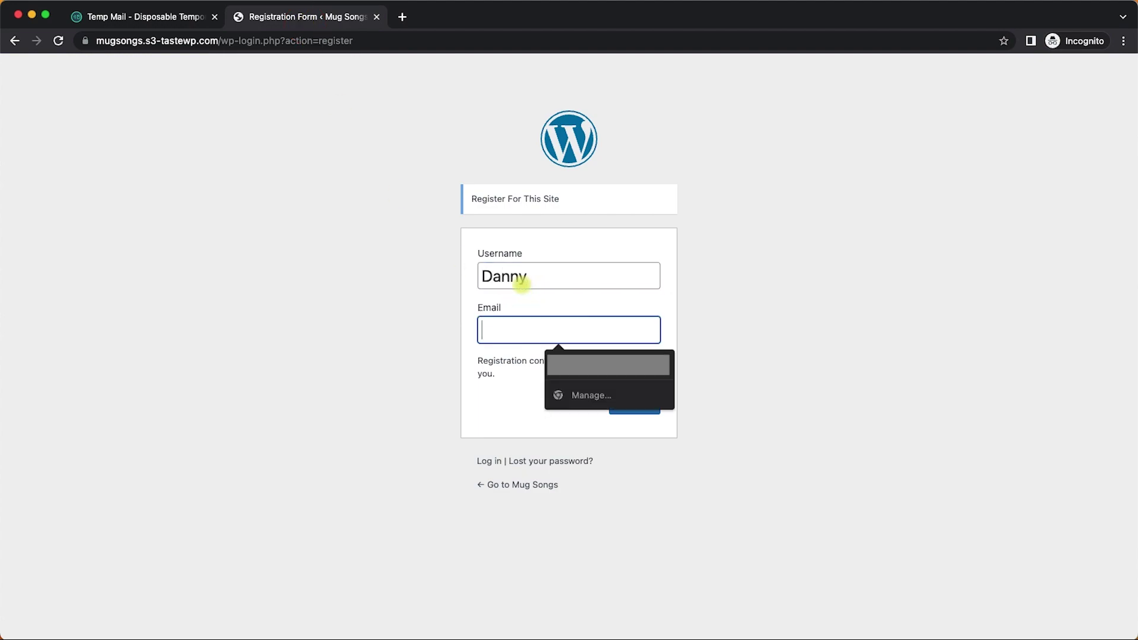
key(super+v)
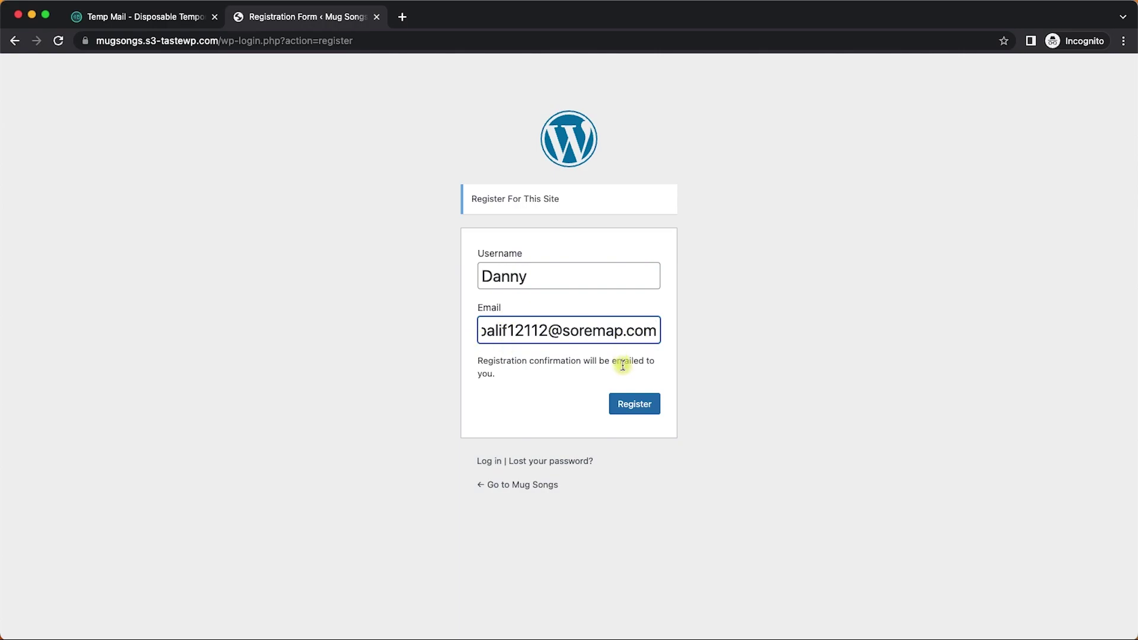
click(634, 402)
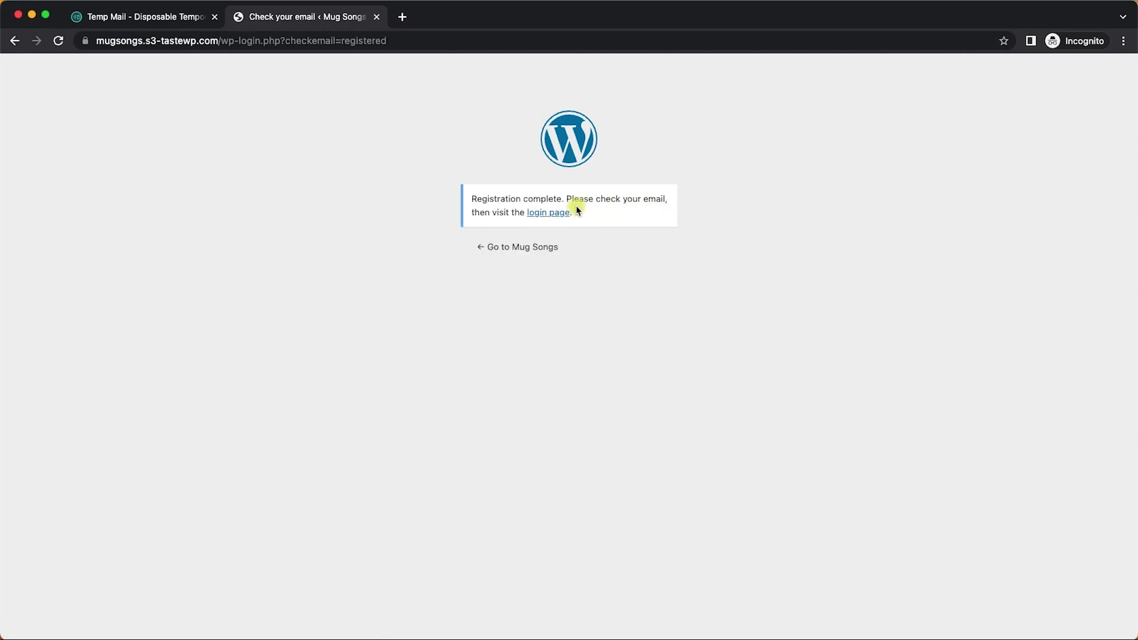
- Look at the Temp Mail inbox list for the registration email; nothing has arrived
click(140, 16)
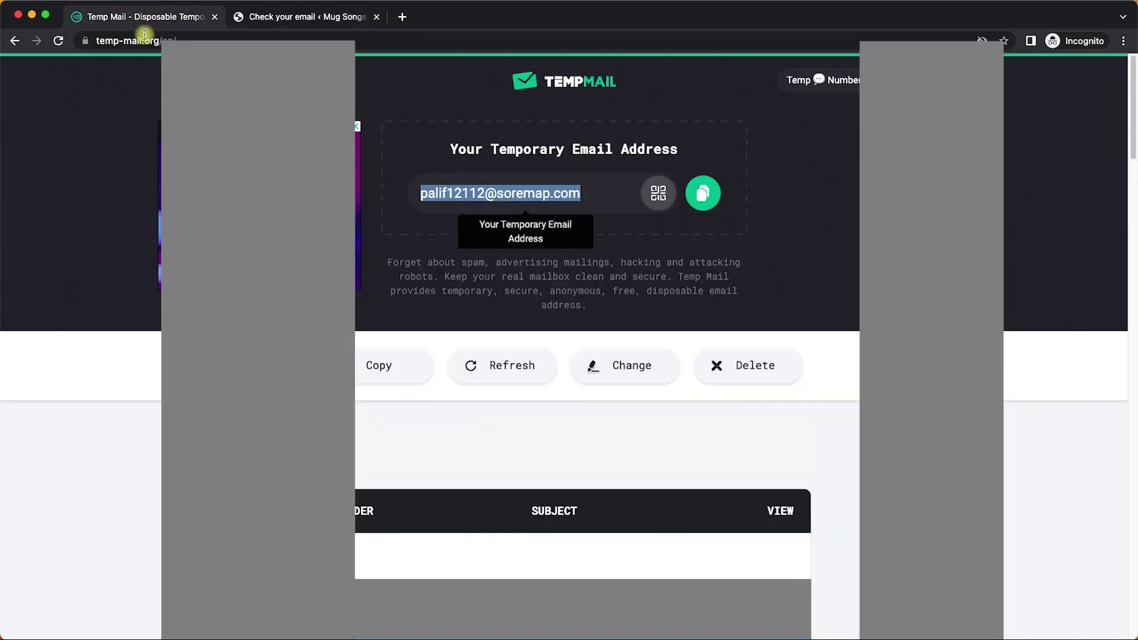
scroll(362, 410, down, 4)
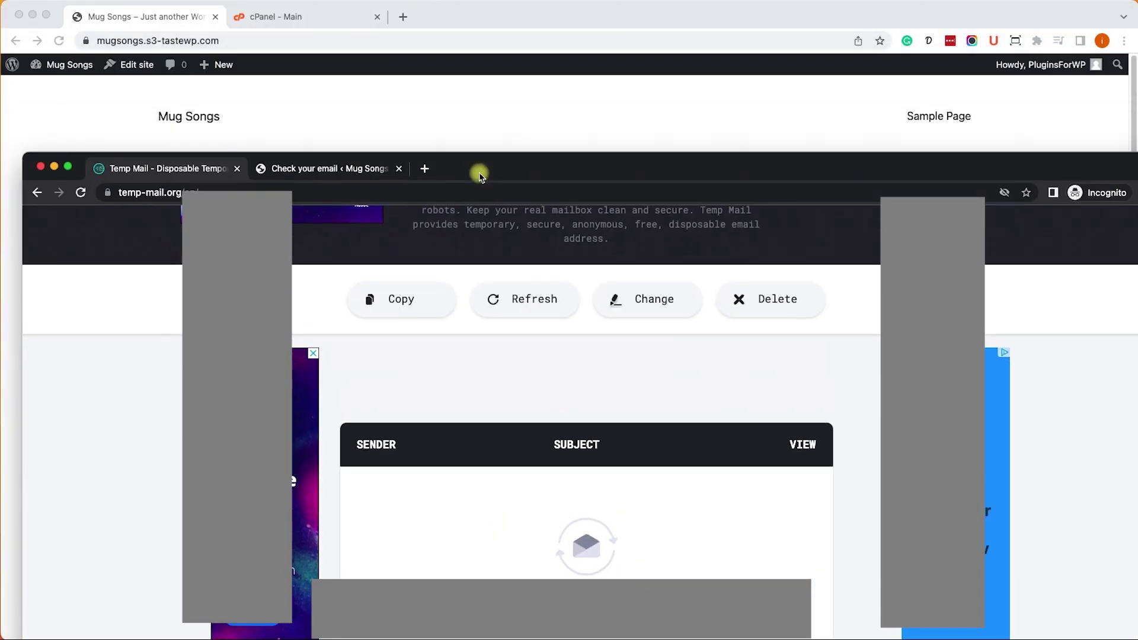
- Open the Mug Songs Dashboard from the site name menu in the admin bar
click(485, 39)
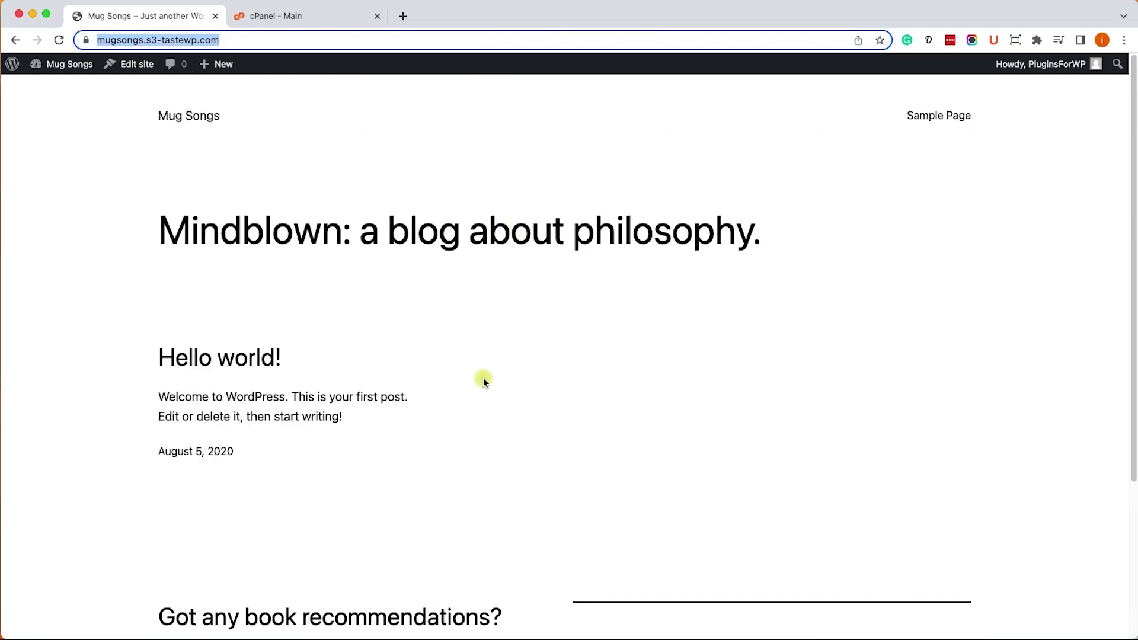
click(579, 383)
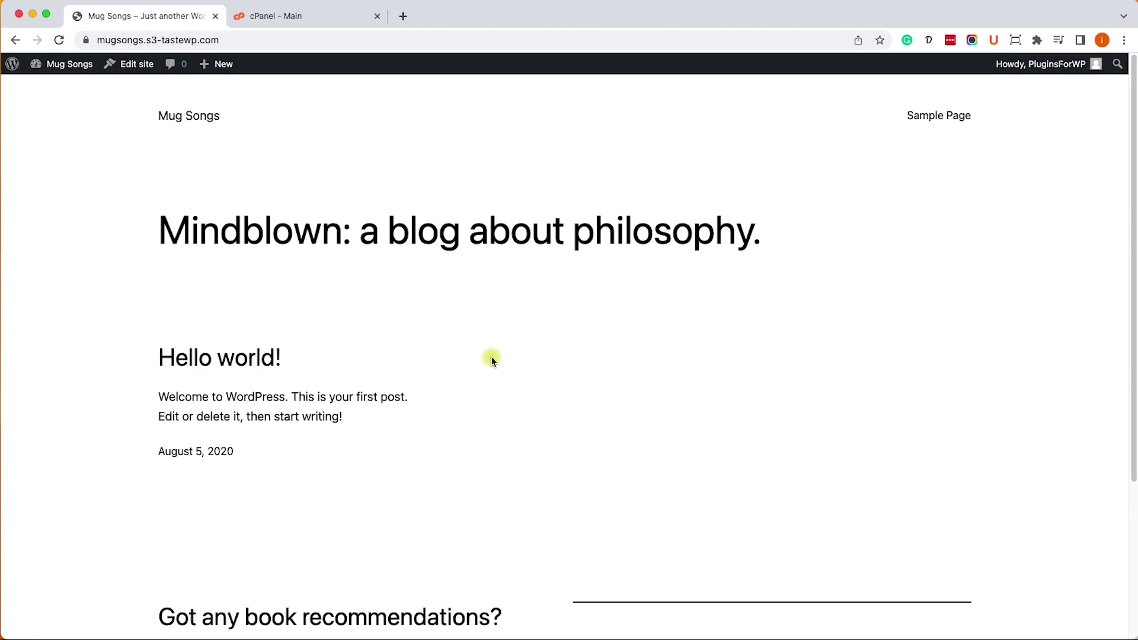
mouse_move(70, 64)
click(65, 87)
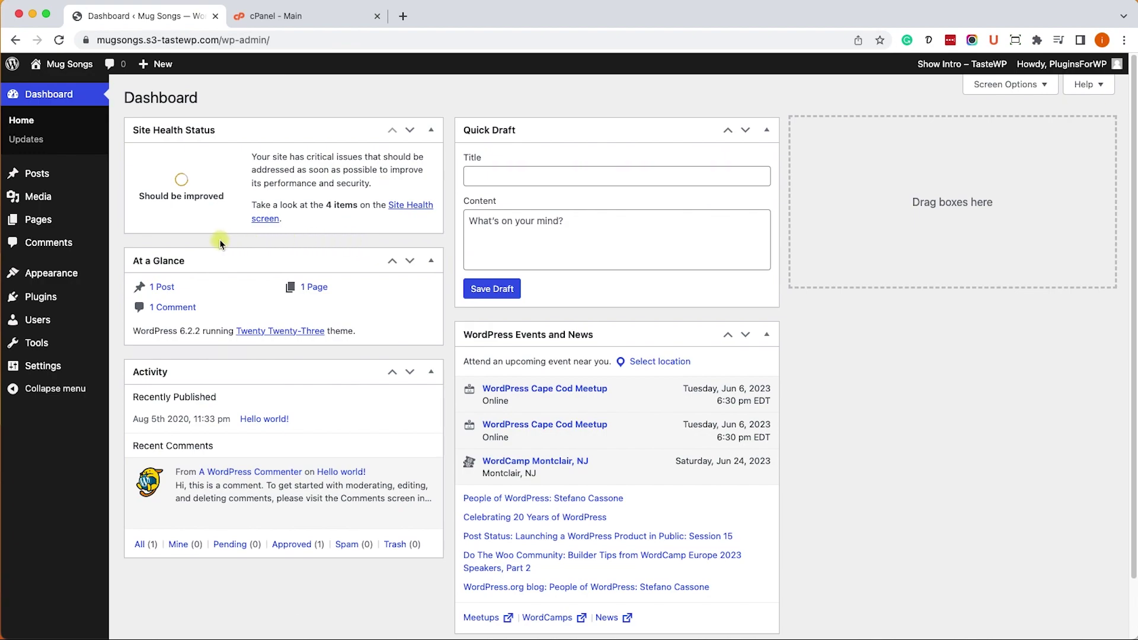
- Search Add Plugins for 'smtp' and install Easy WP SMTP by SendLayer
mouse_move(64, 297)
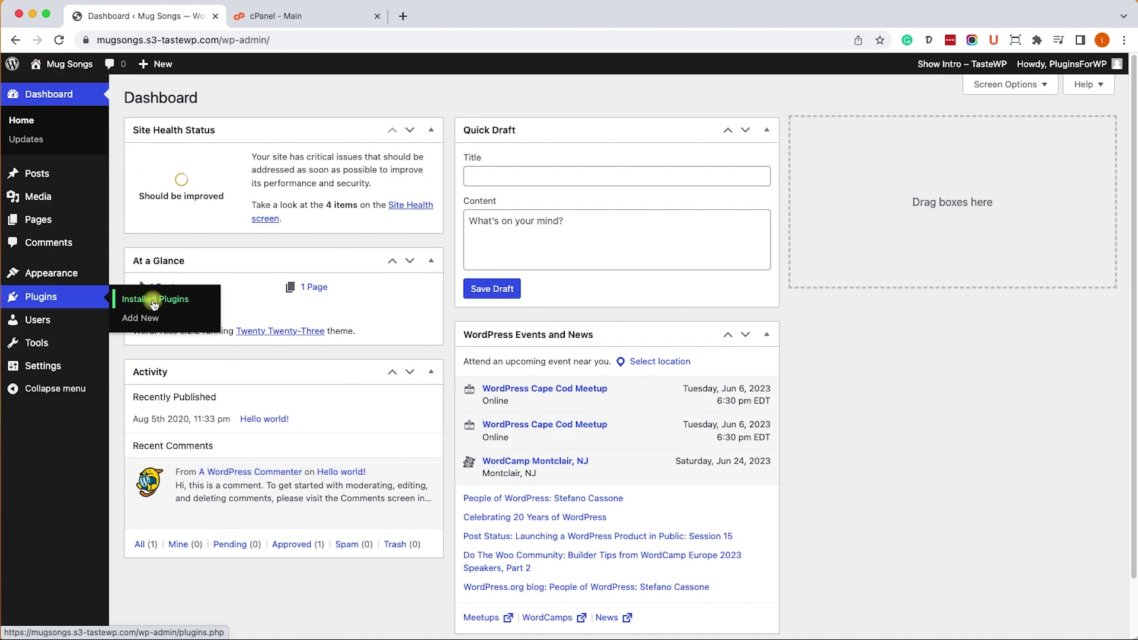
click(151, 320)
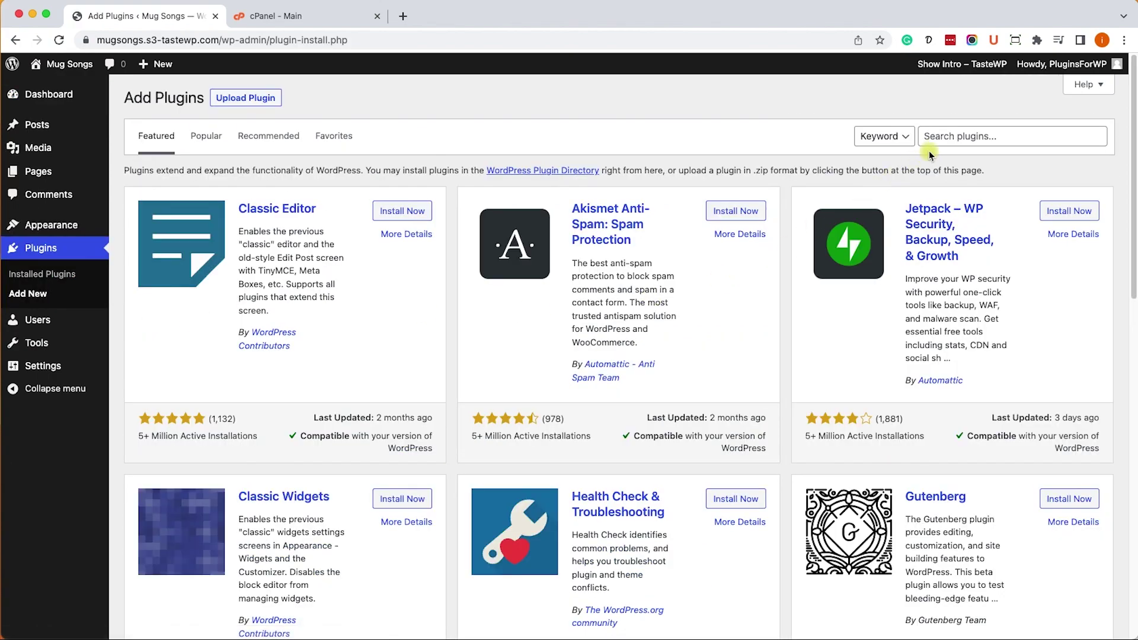
click(935, 136)
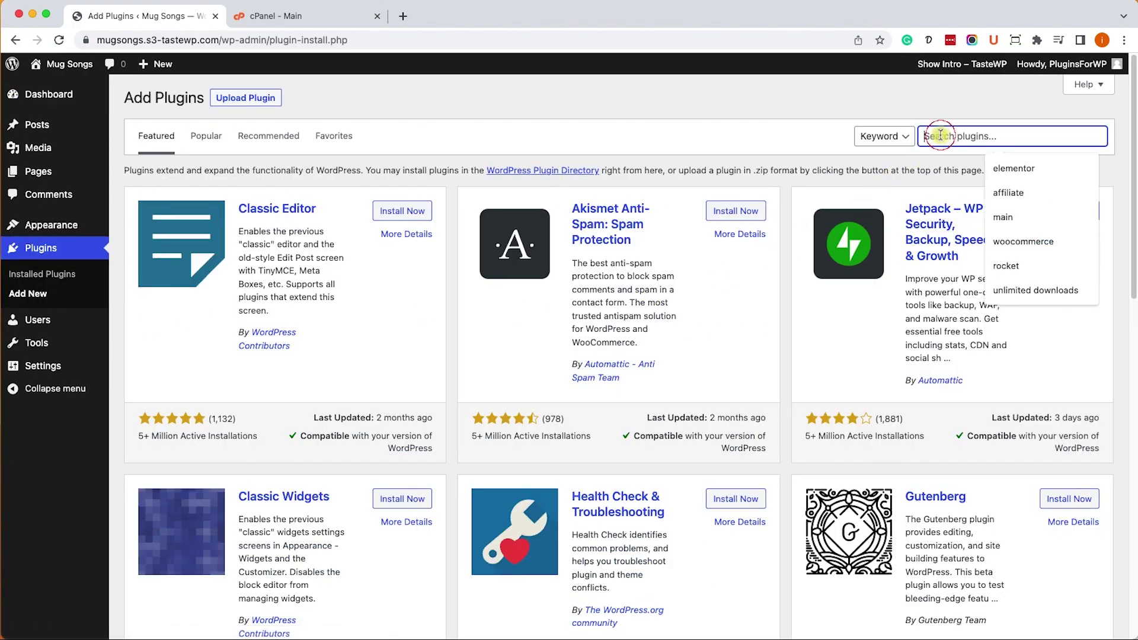
text(smtp)
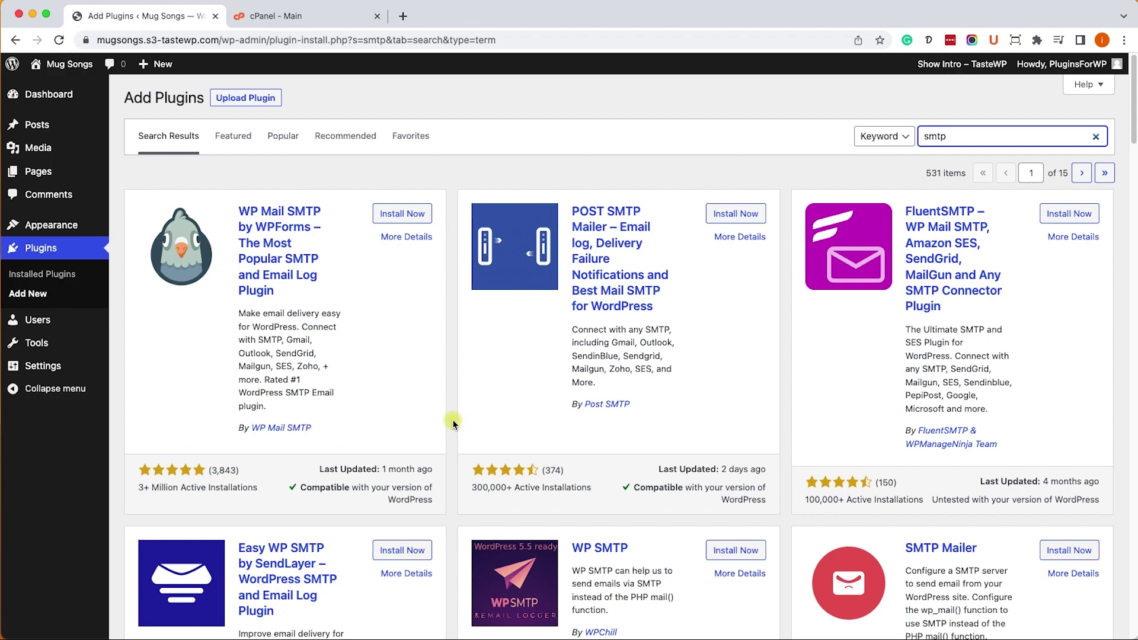
scroll(583, 433, down, 5)
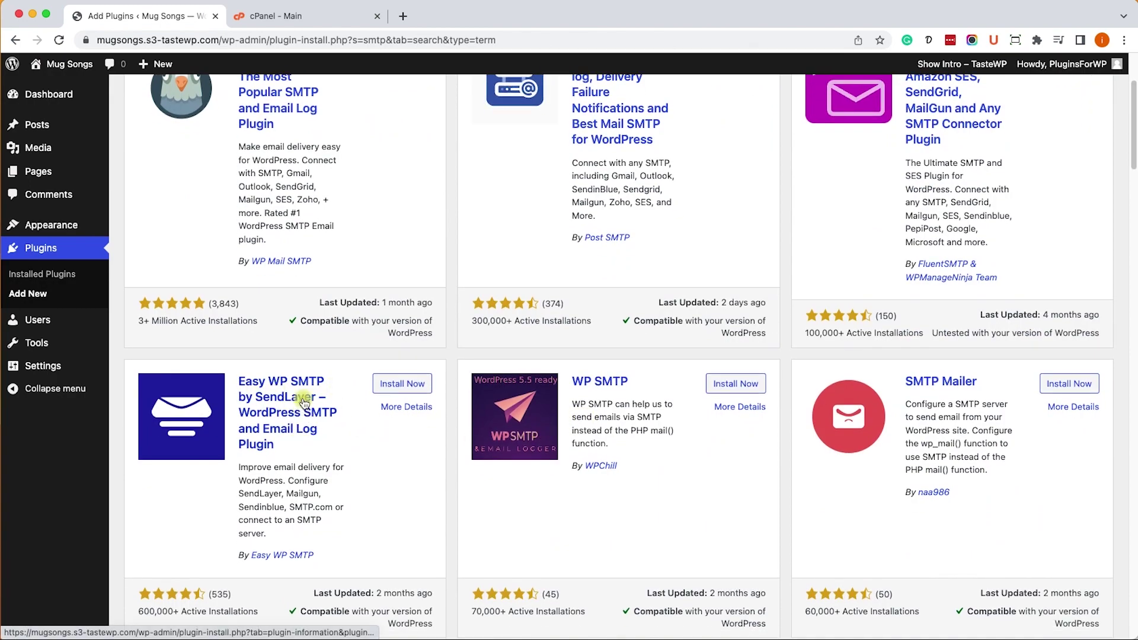
click(395, 386)
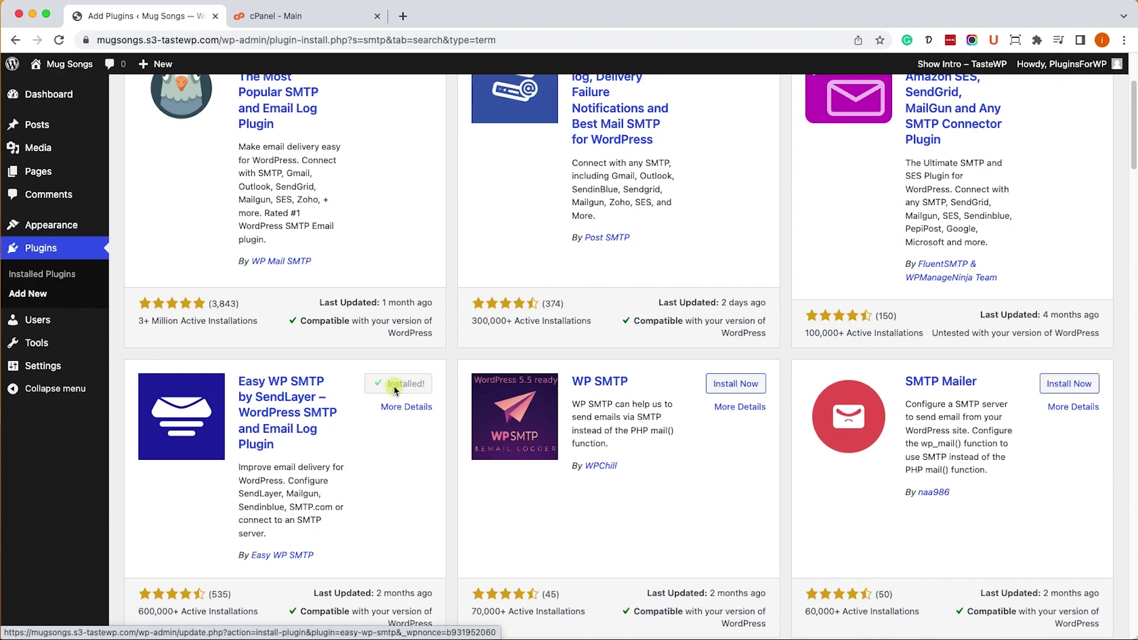
- Activate Easy WP SMTP, skip the setup wizard, and scroll to its Mailer Settings
click(395, 388)
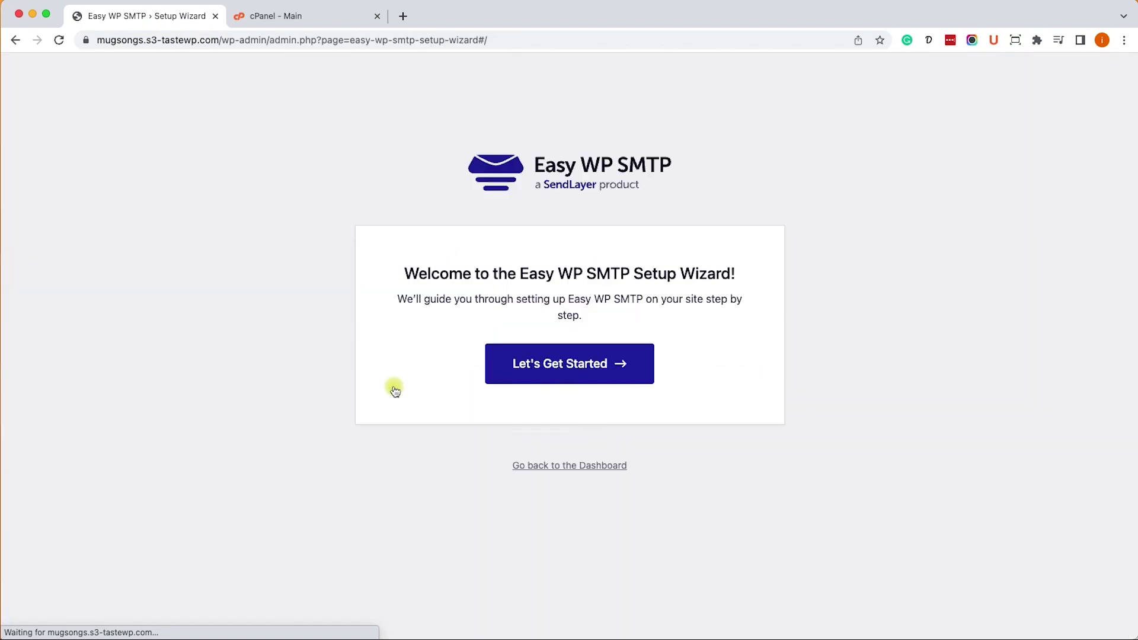
click(554, 467)
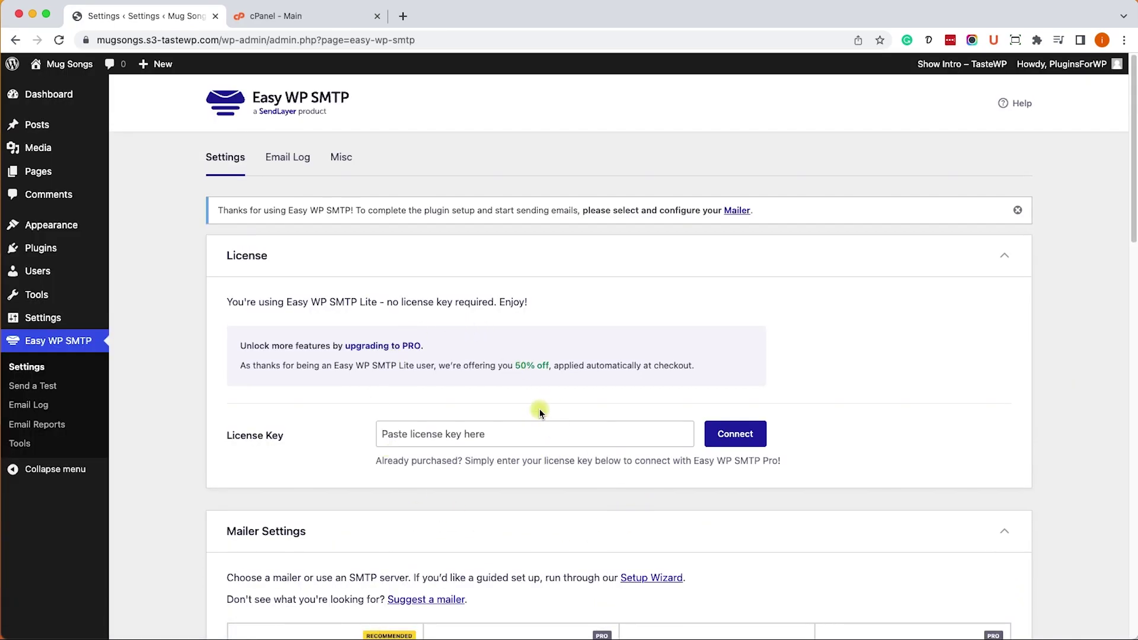
scroll(539, 409, down, 6)
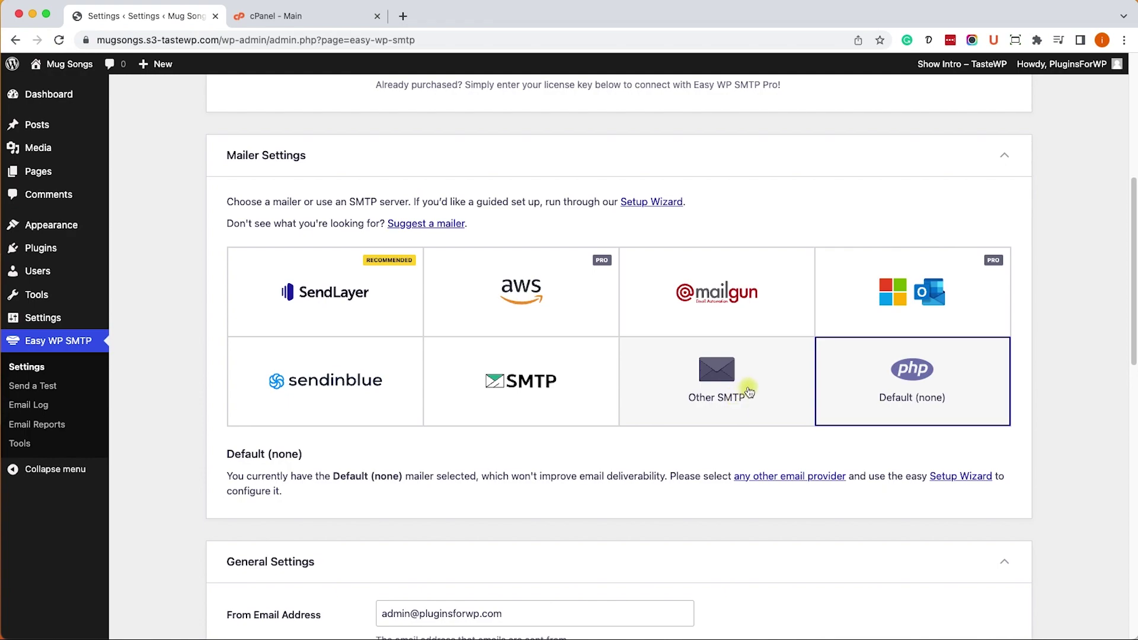
click(749, 391)
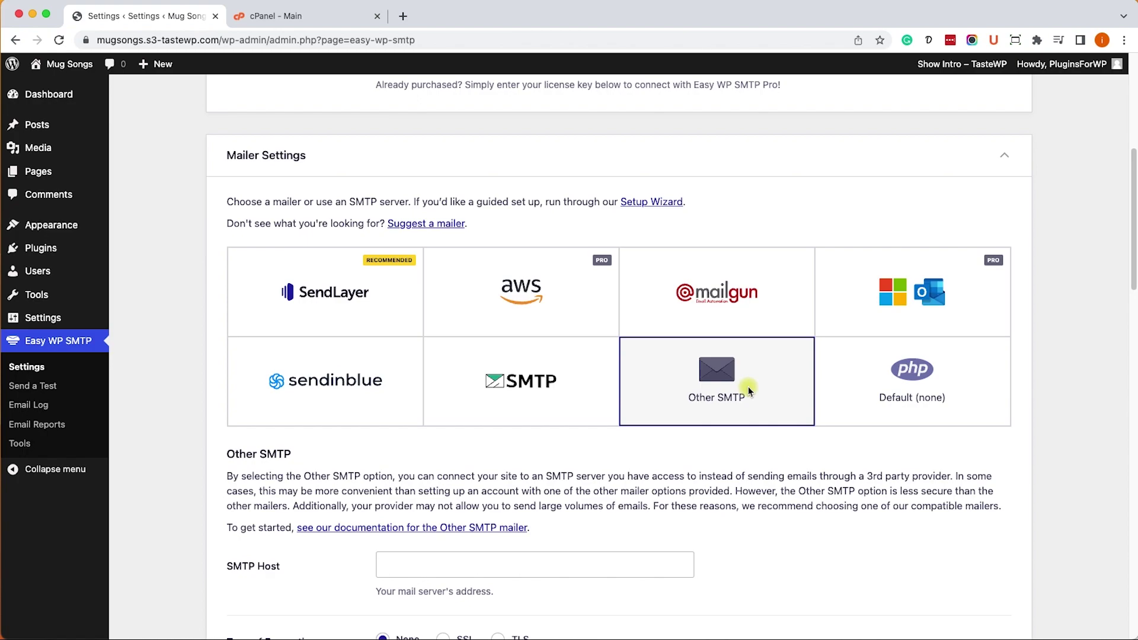
scroll(748, 387, down, 5)
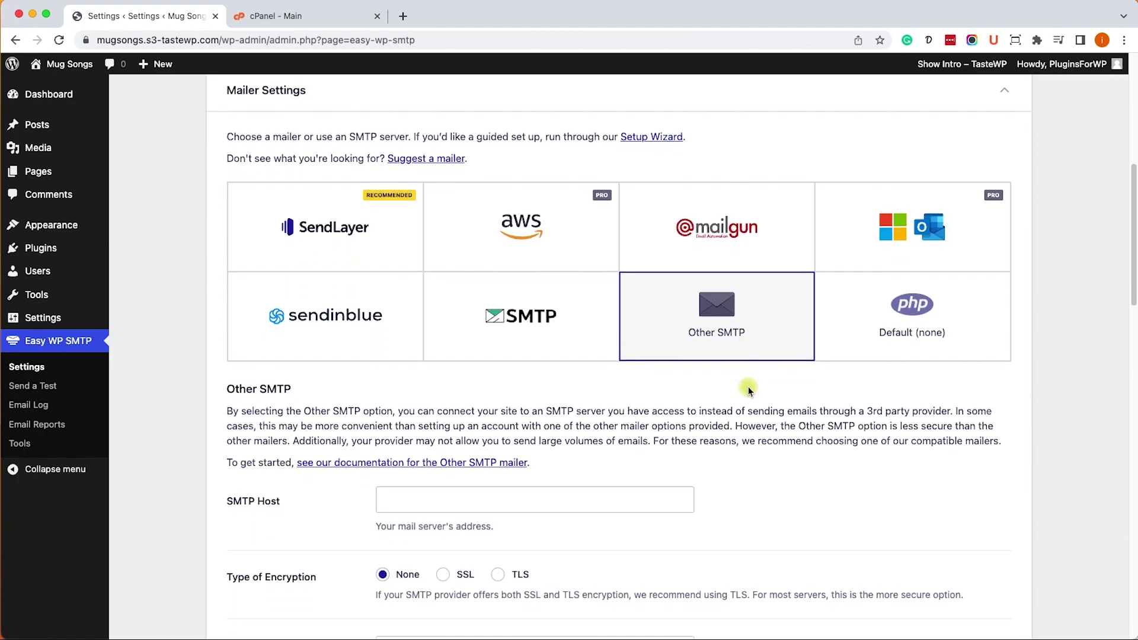
scroll(748, 389, down, 4)
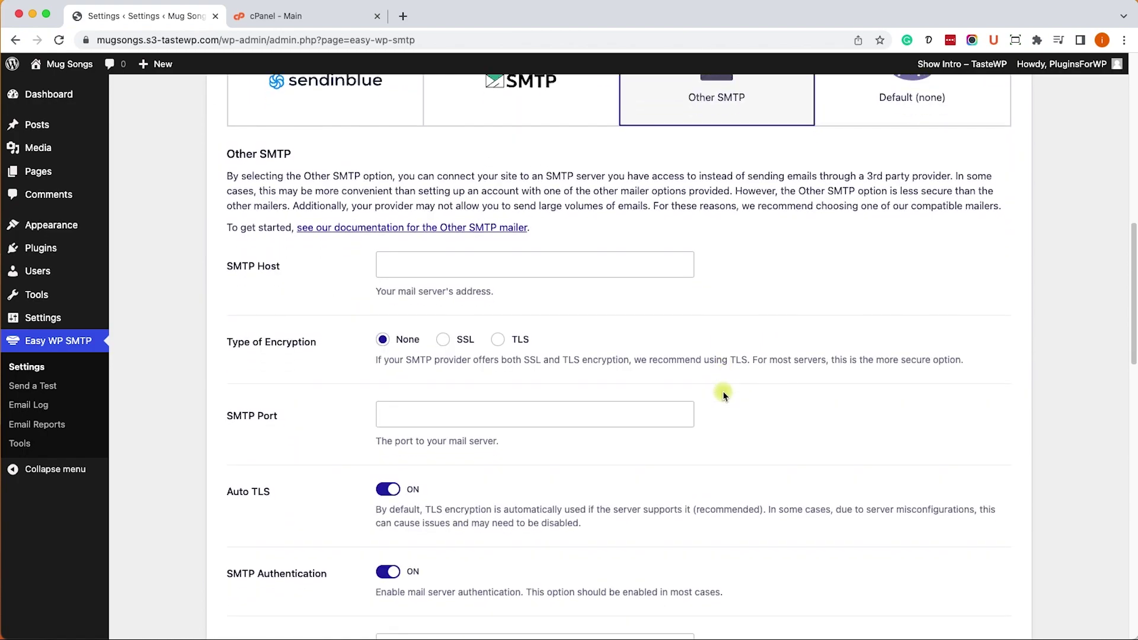
click(532, 250)
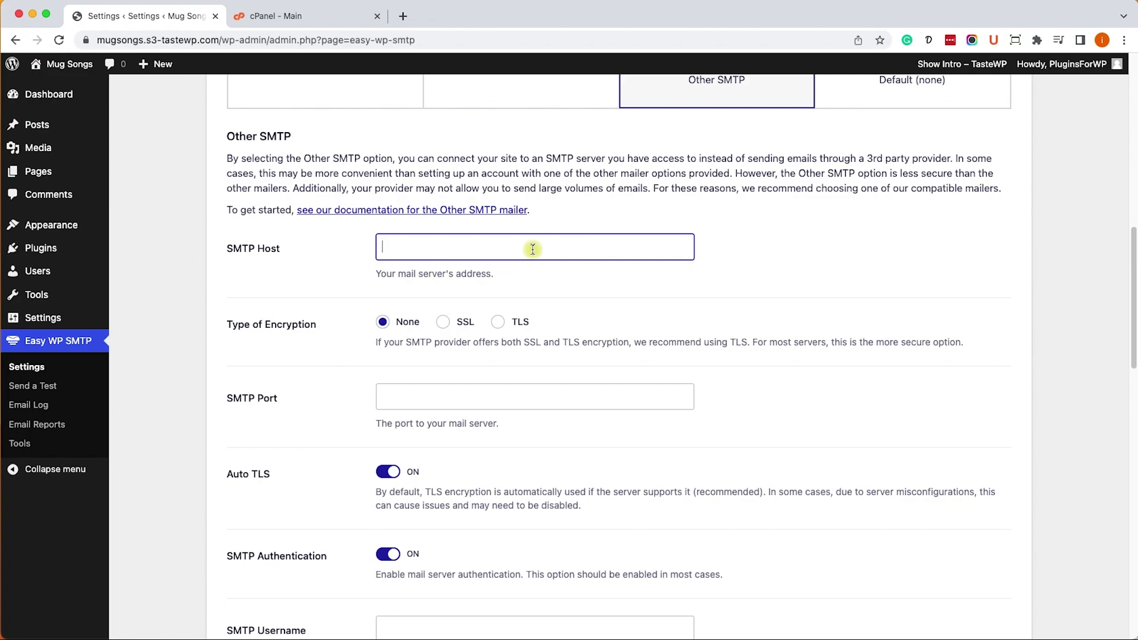
text(mail.c)
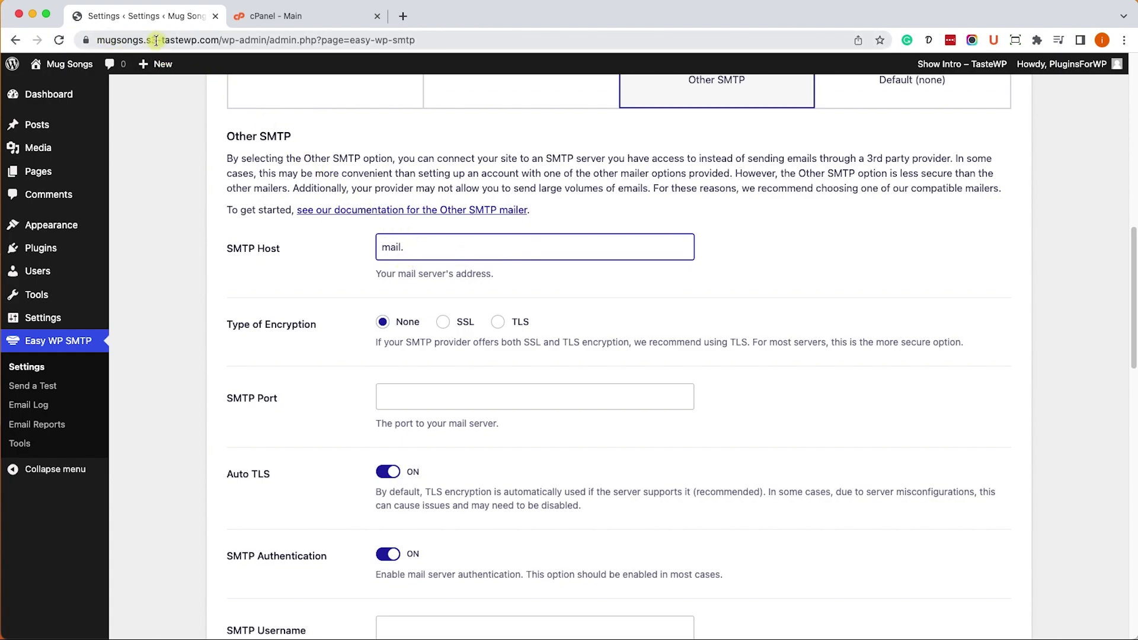
click(218, 39)
drag(218, 39, 95, 40)
key(super+c)
click(549, 246)
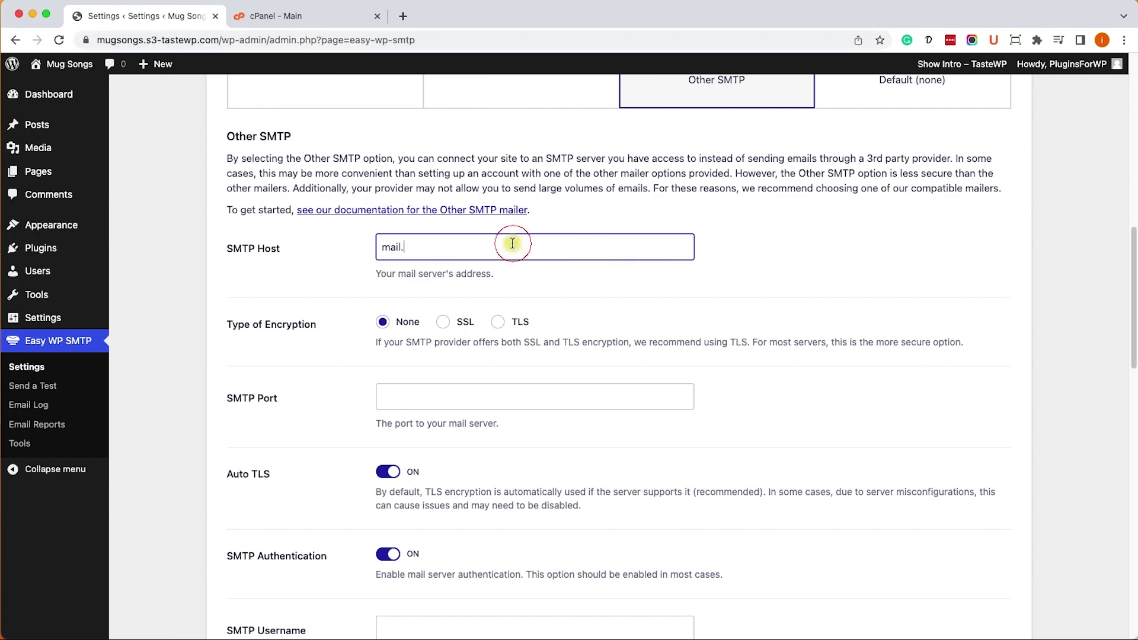
key(super+v)
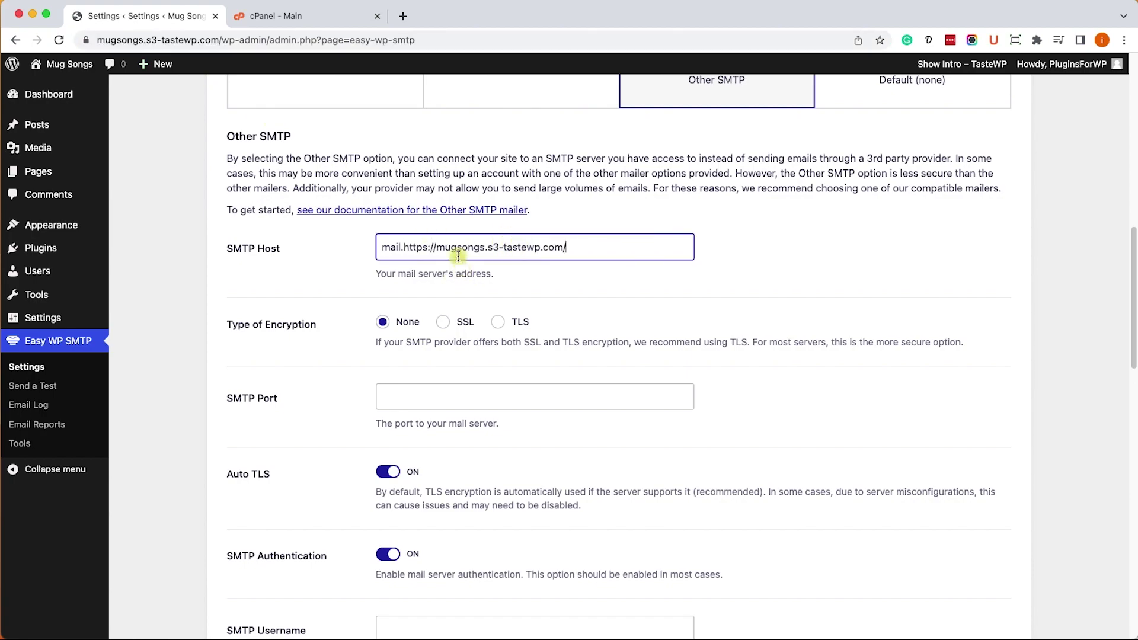
drag(436, 247, 403, 244)
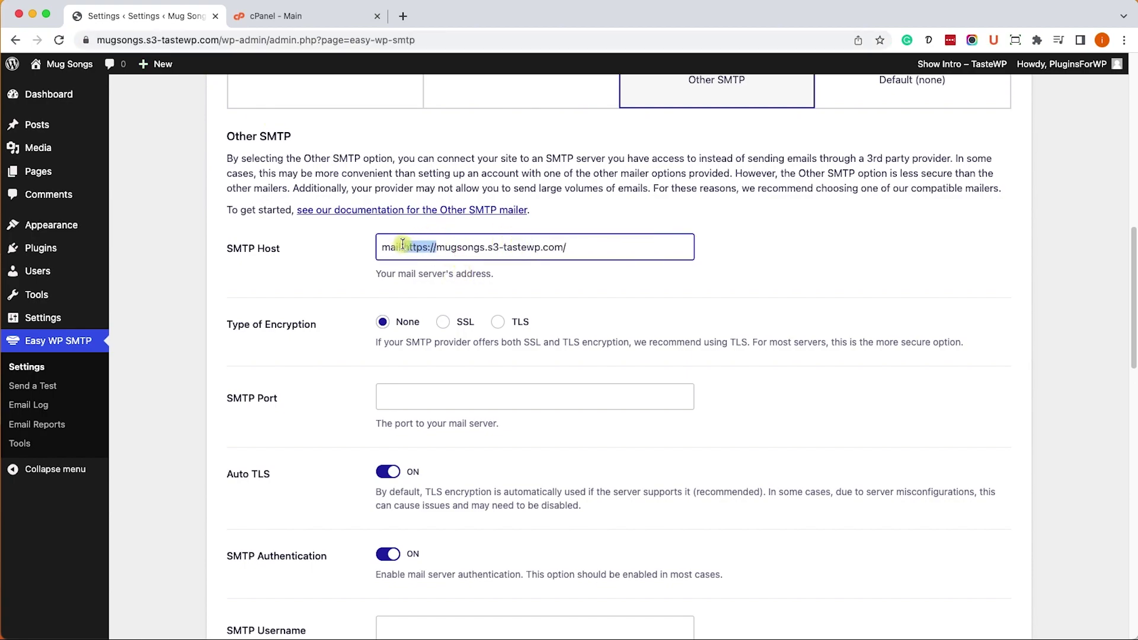
key(BackSpace)
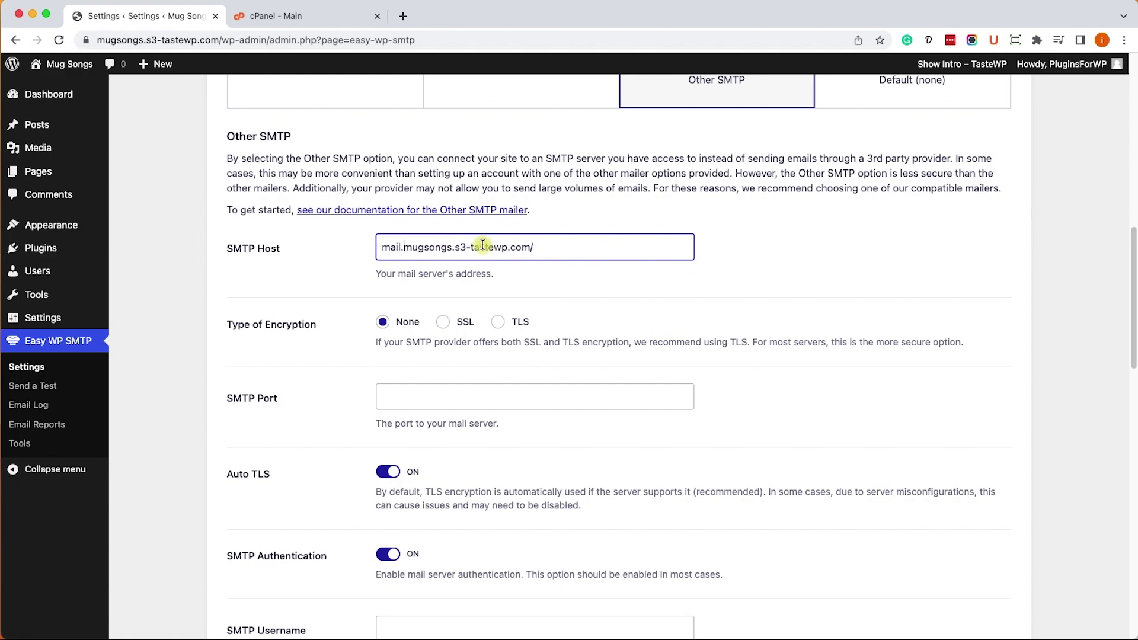
drag(550, 248, 300, 249)
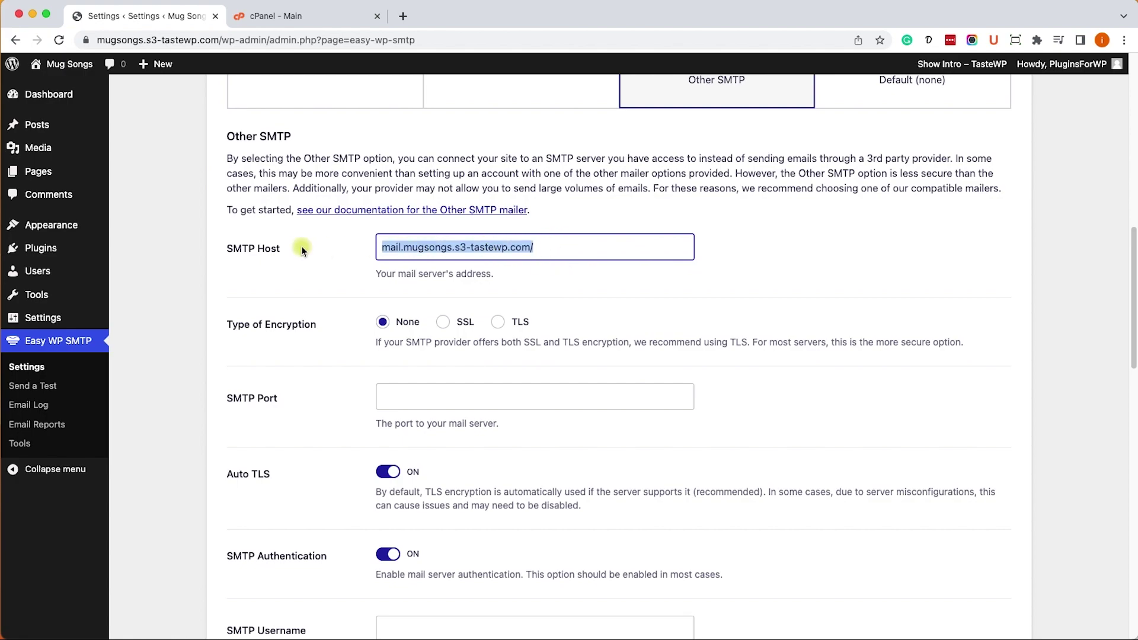
key(BackSpace)
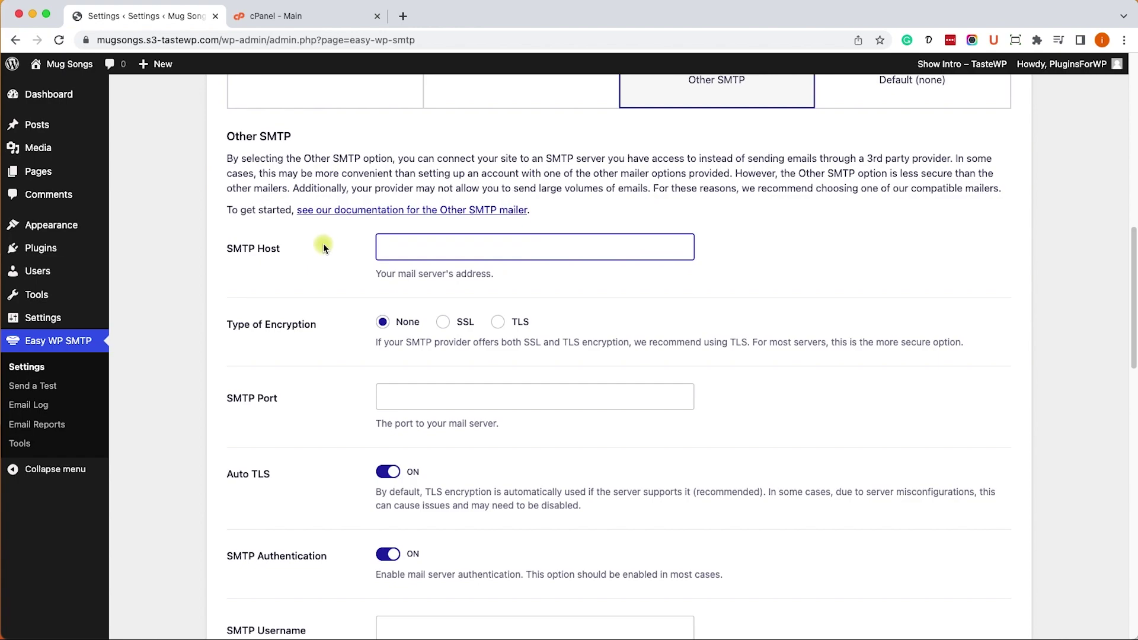
- Start a new email account in cPanel Email Accounts on the pluginsforwp.com domain
click(294, 16)
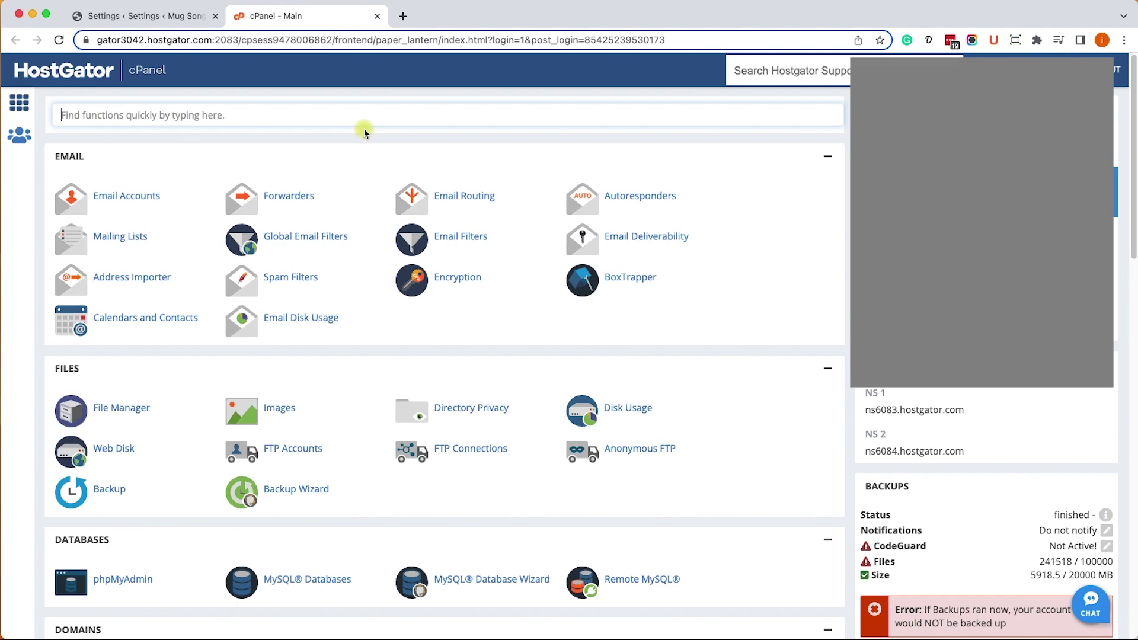
click(143, 199)
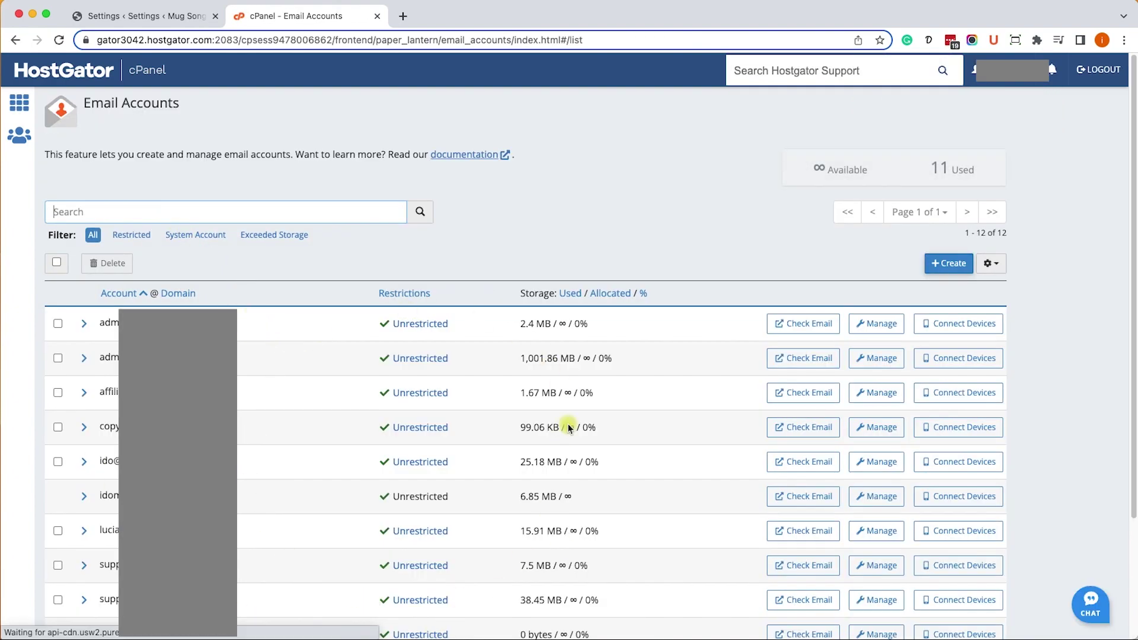
click(949, 265)
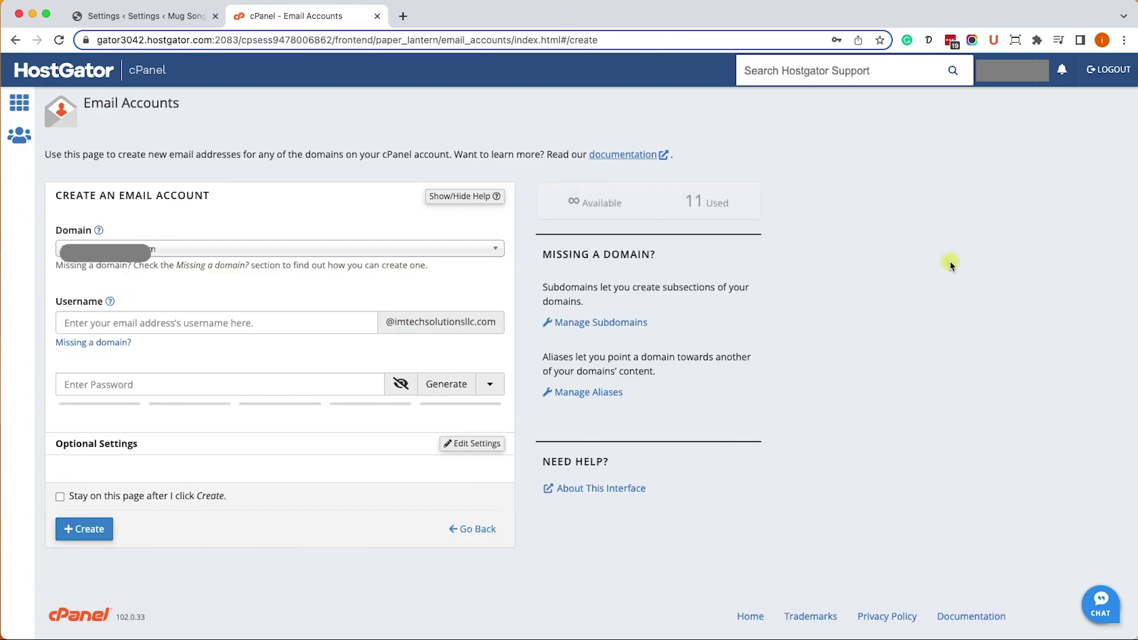
click(432, 247)
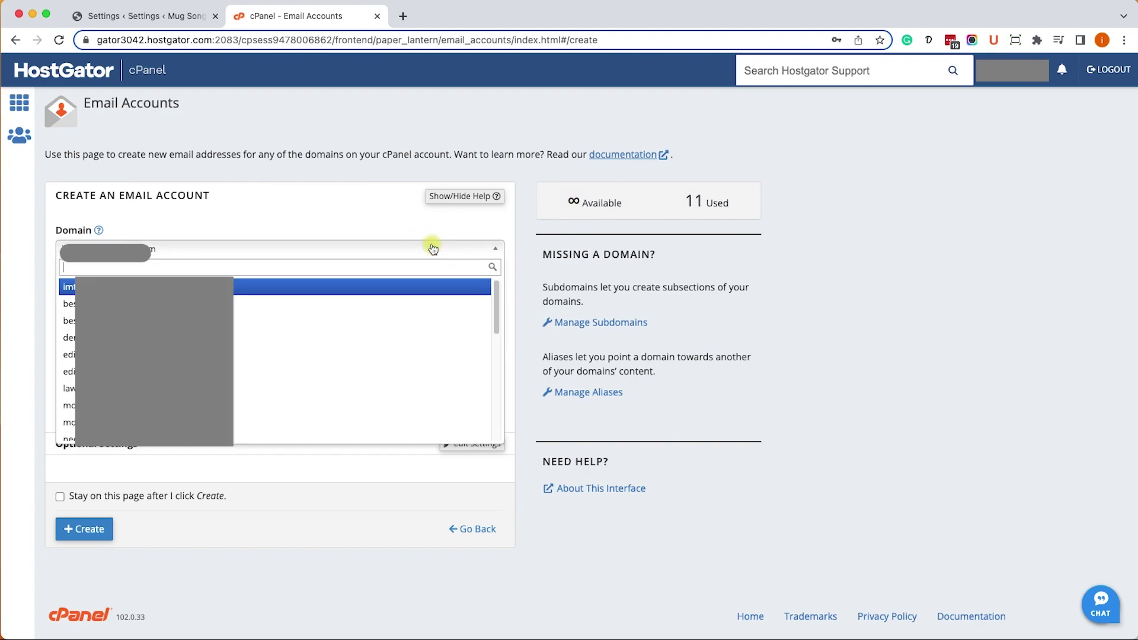
scroll(409, 362, down, 2)
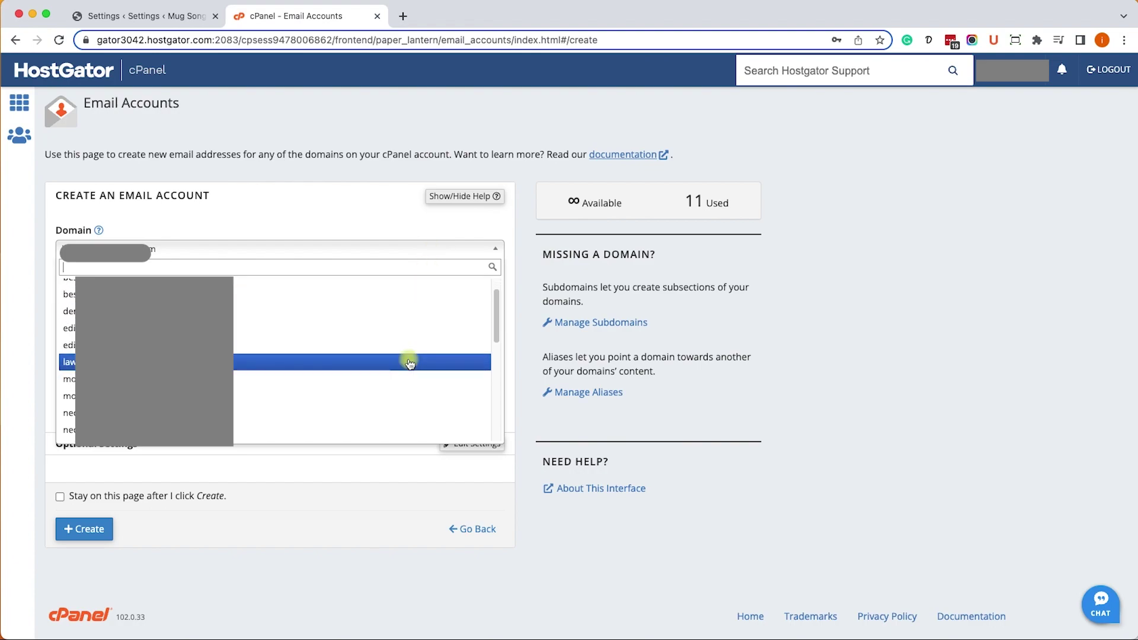
scroll(408, 362, down, 1)
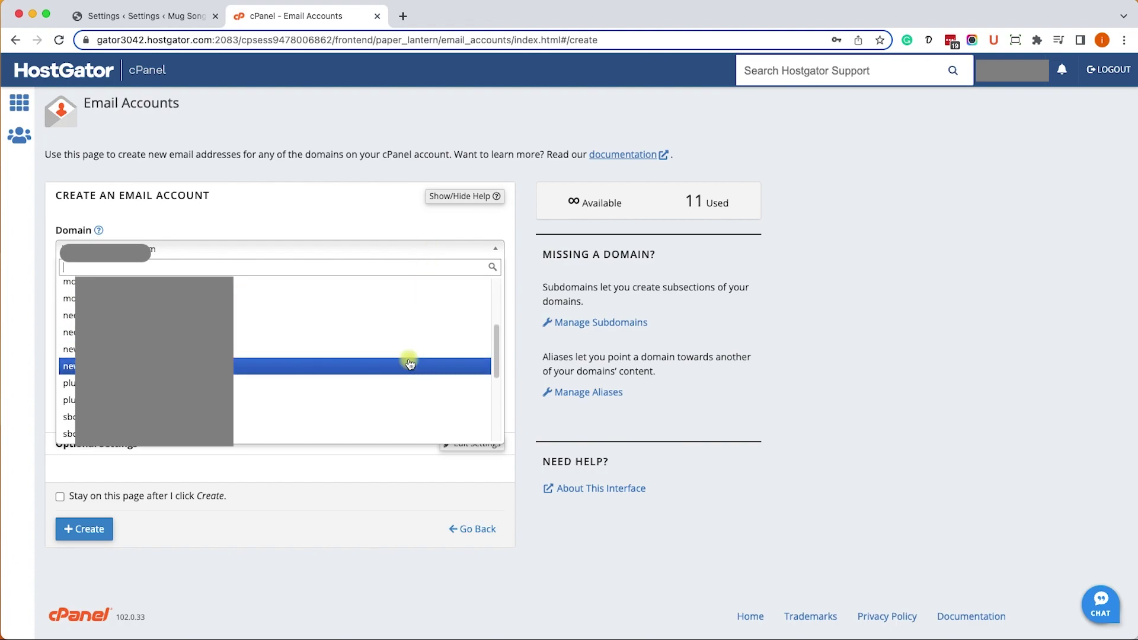
scroll(409, 363, down, 2)
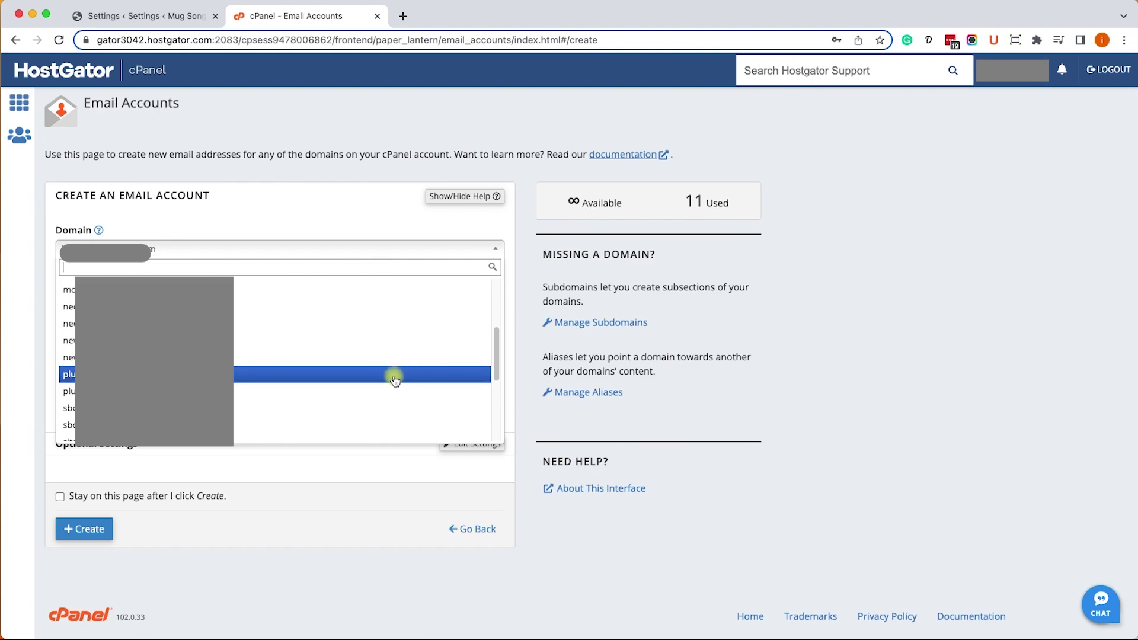
click(325, 372)
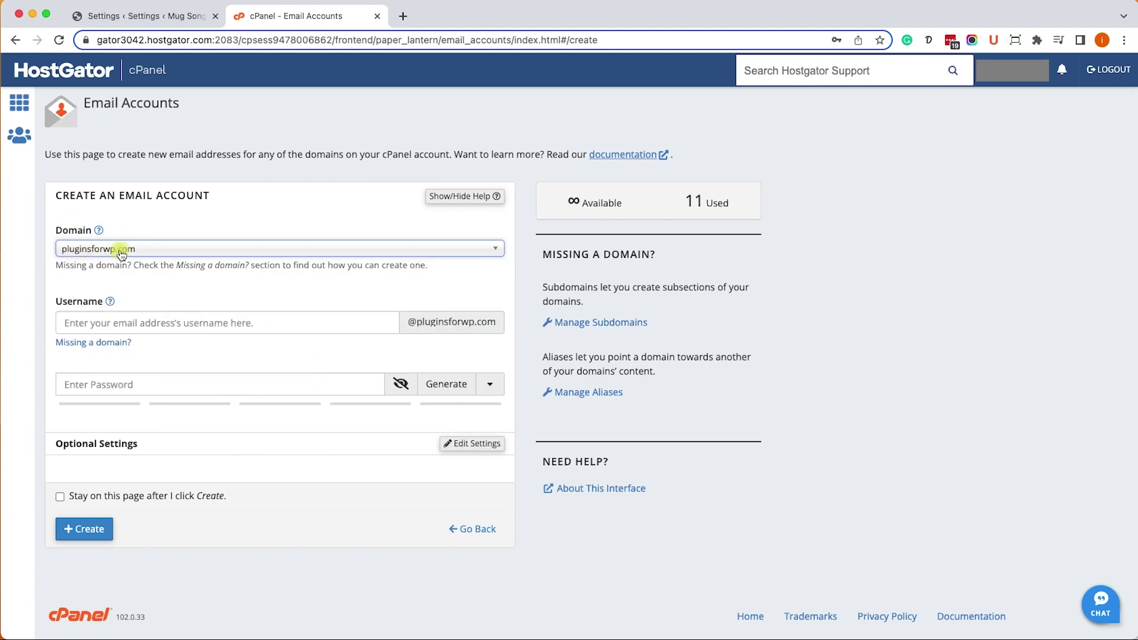
- Create the test mailbox with a generated, copied password and unlimited storage
click(130, 318)
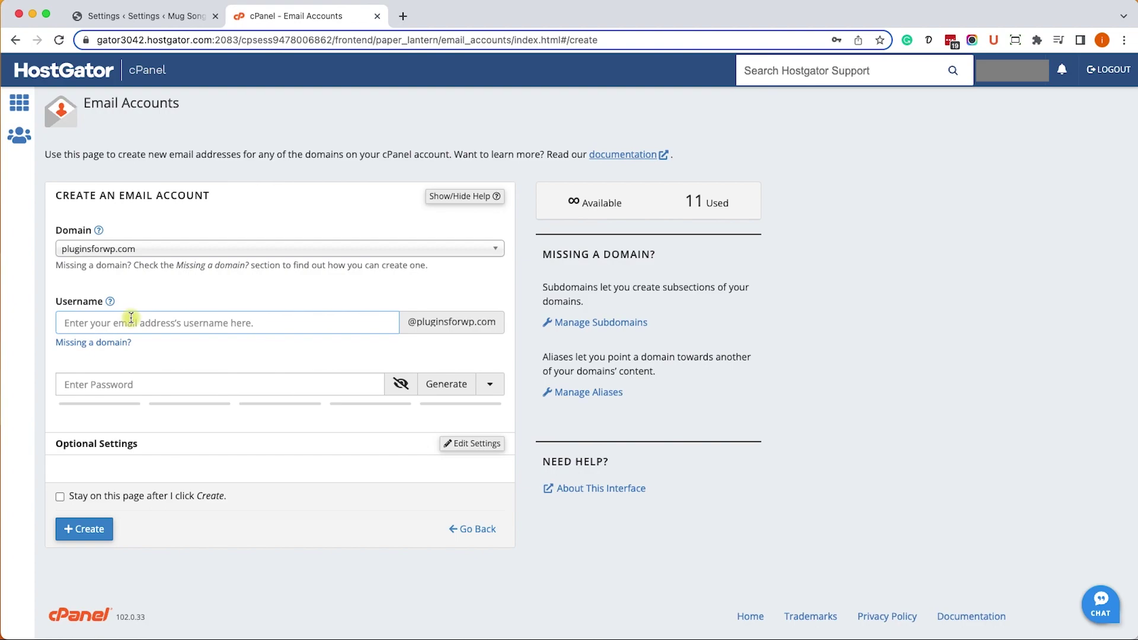
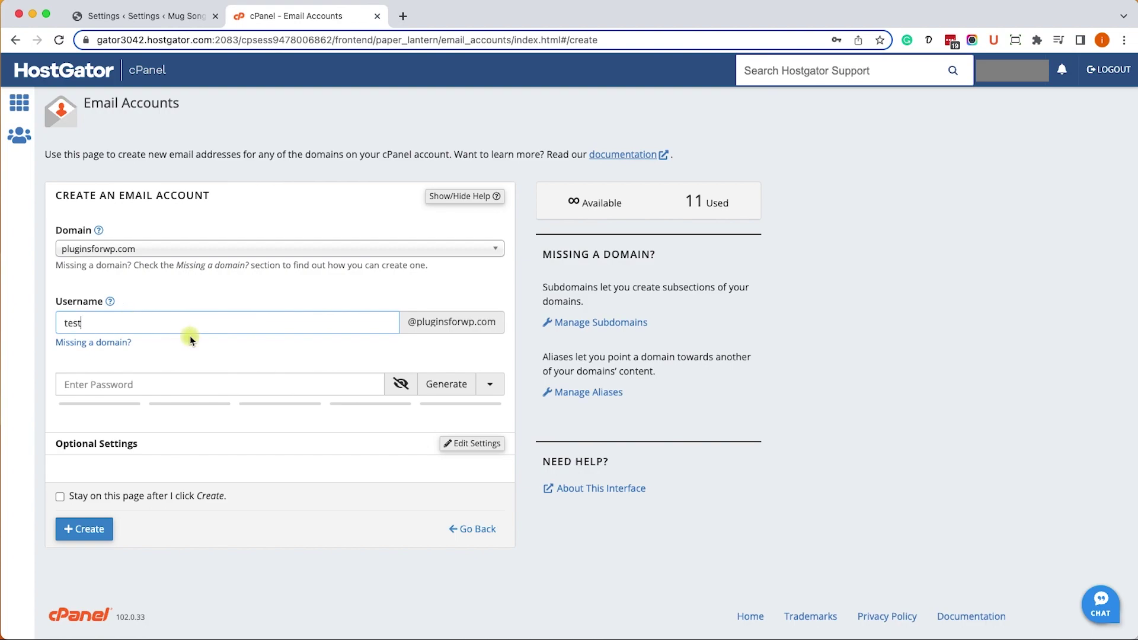
click(441, 390)
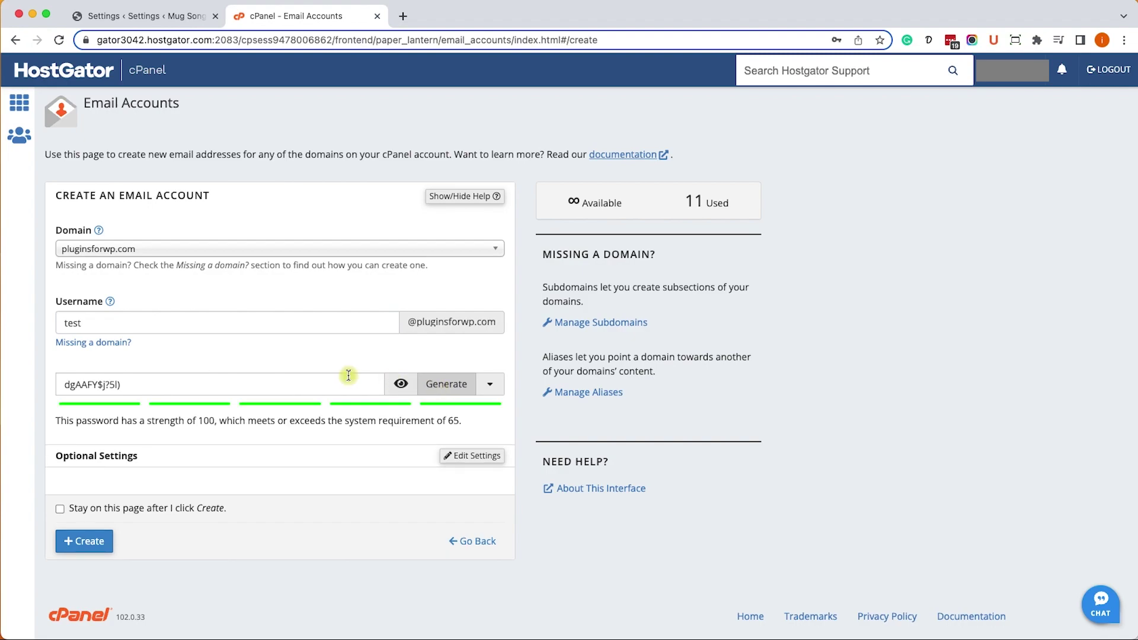
triple_click(163, 379)
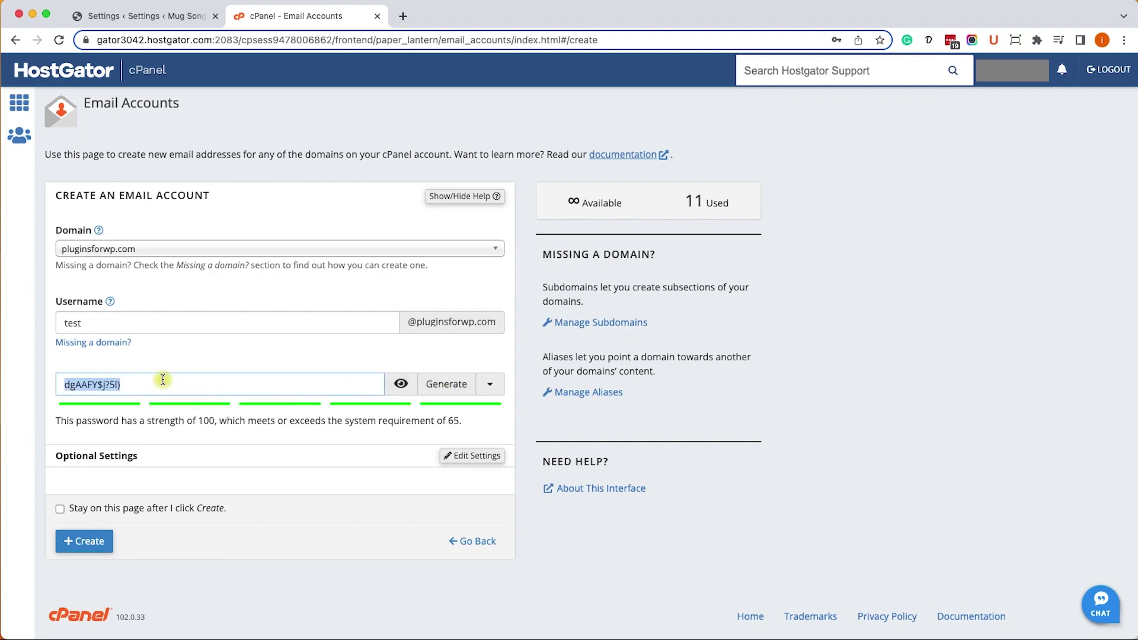
key(super+Tab)
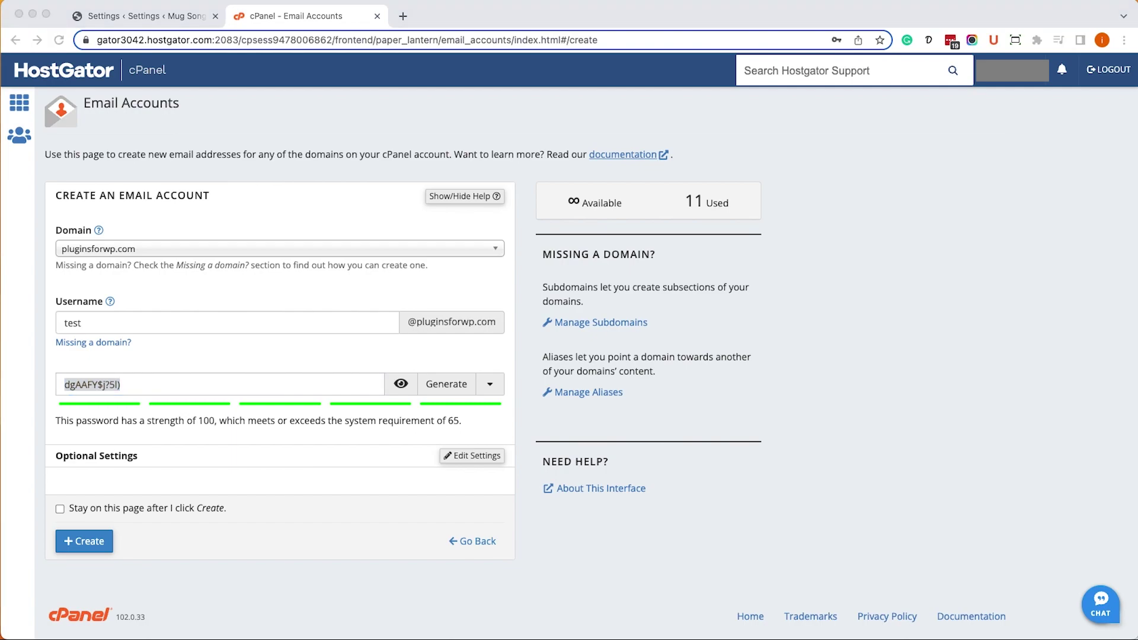
click(232, 425)
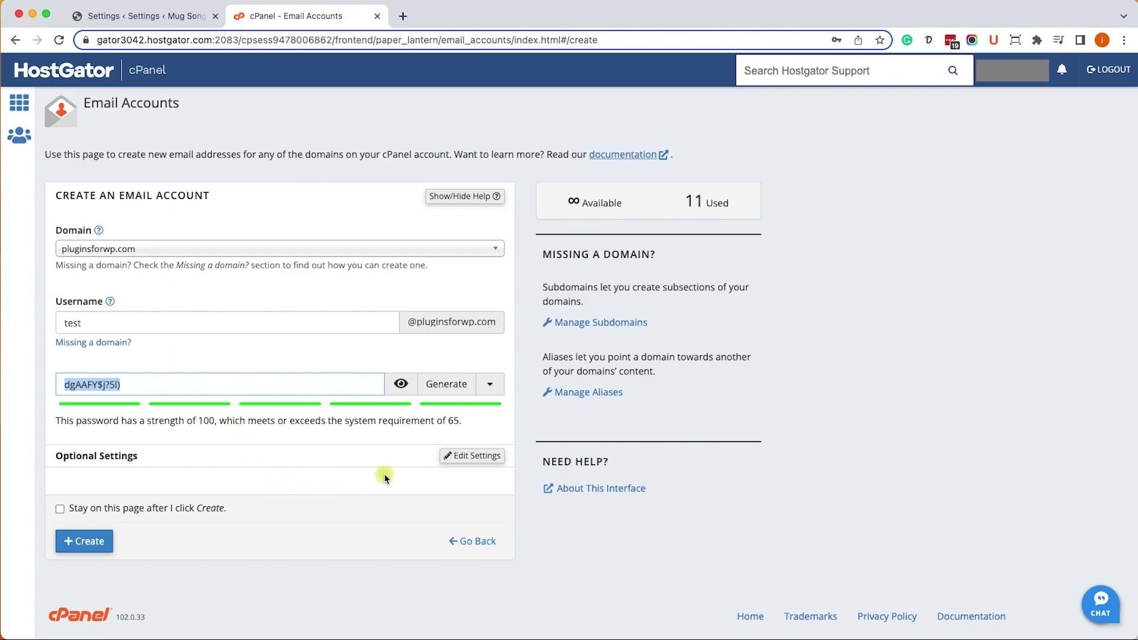
click(474, 457)
click(89, 539)
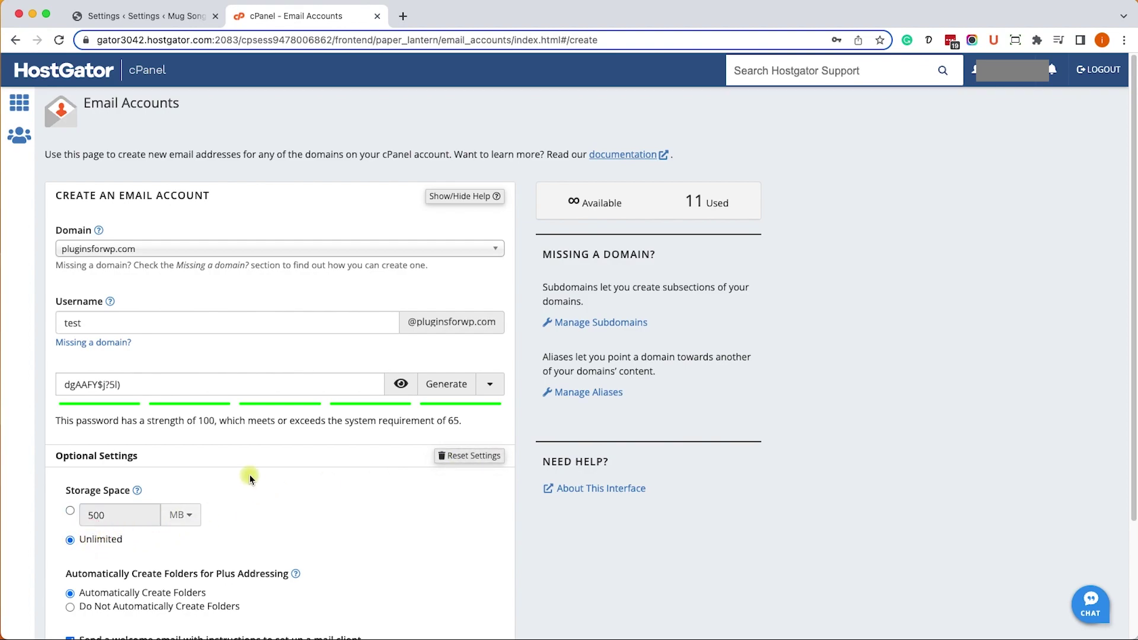
scroll(266, 468, down, 3)
click(85, 560)
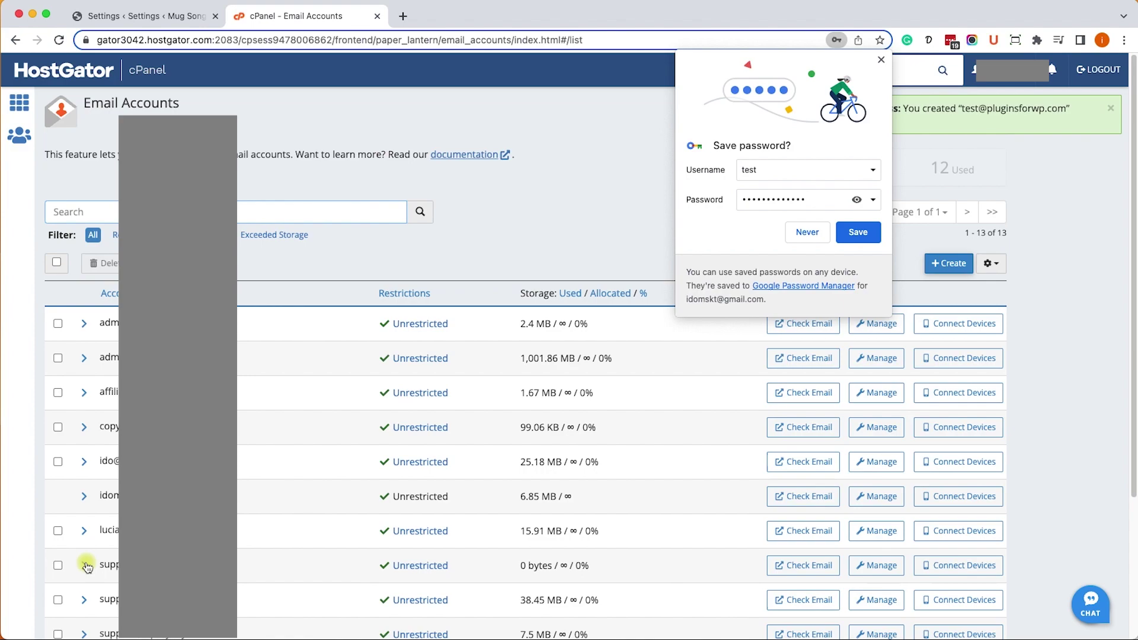
- Dismiss the save-password prompt and open mail client setup for the test account
click(881, 60)
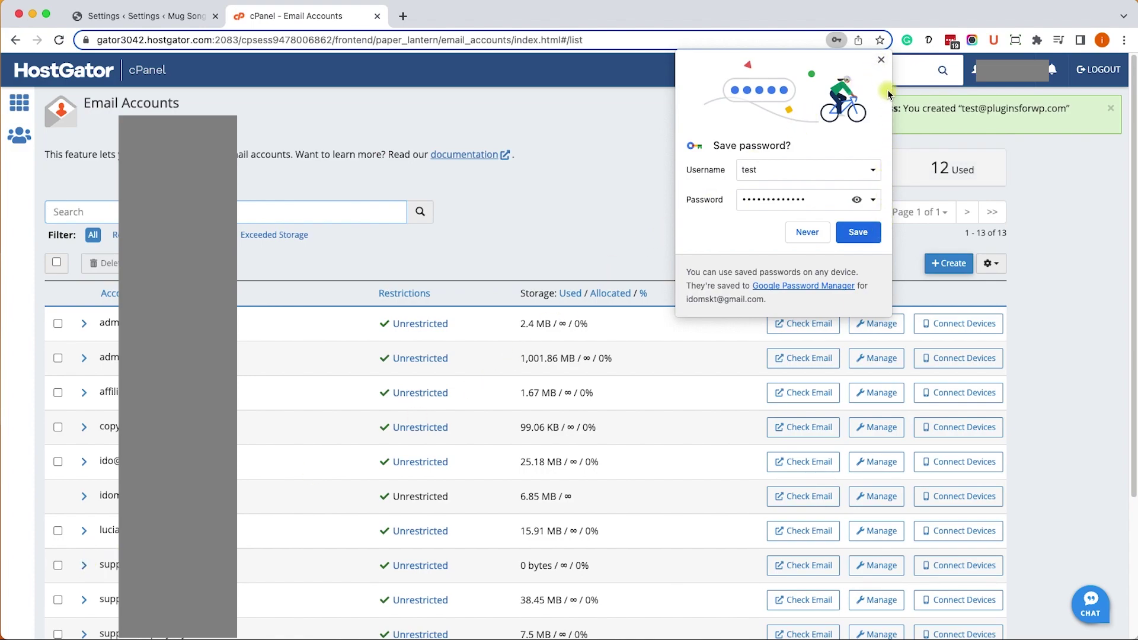
click(881, 61)
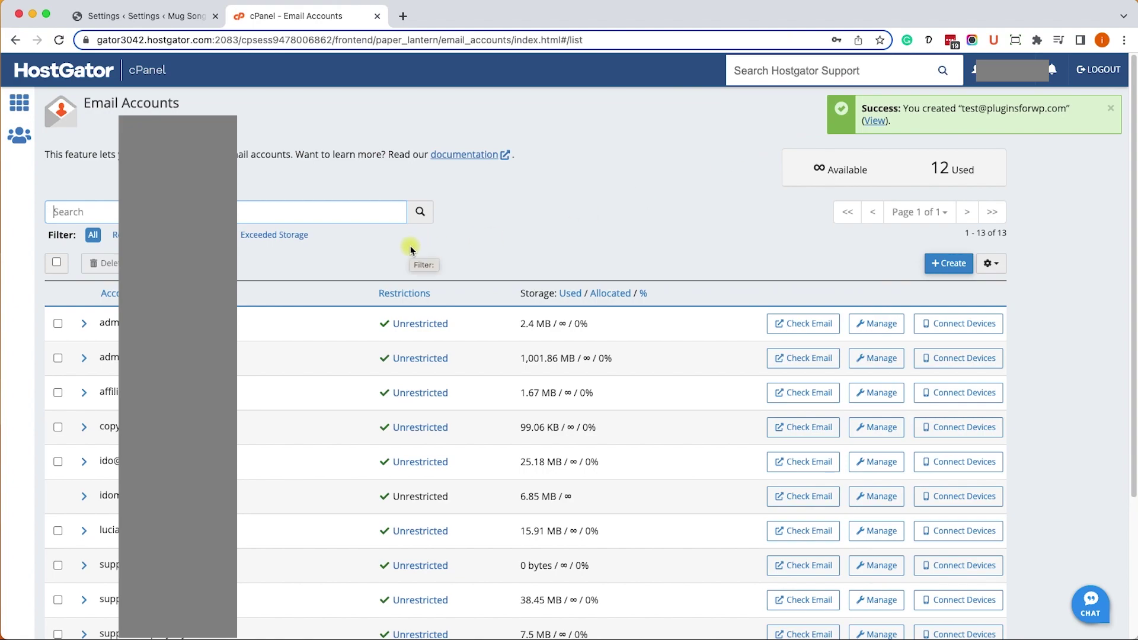
scroll(412, 249, down, 5)
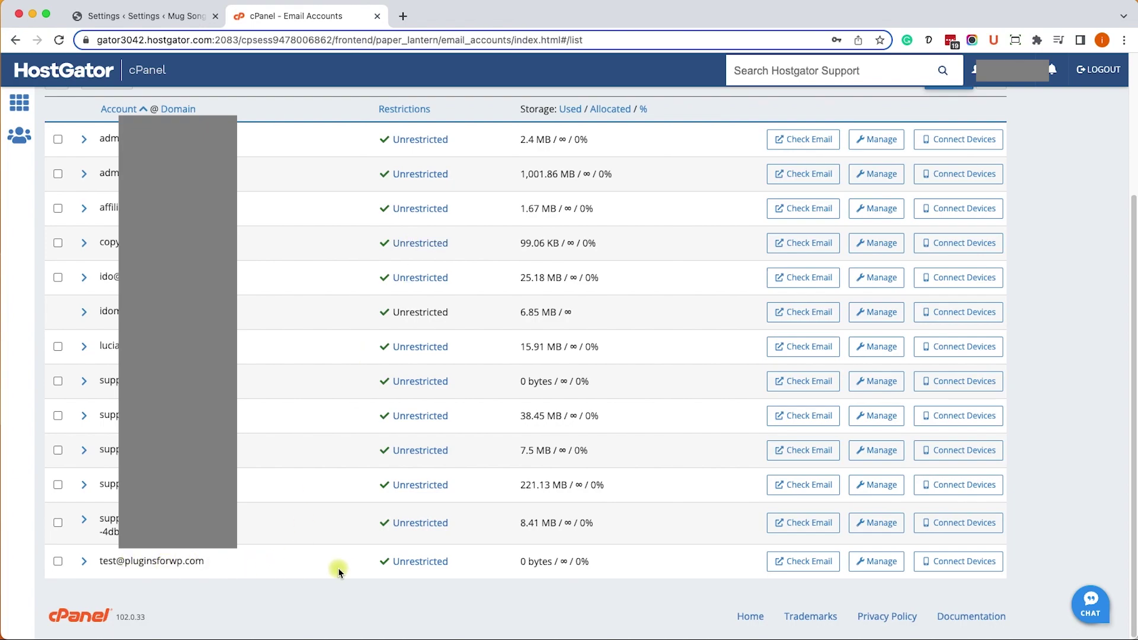
click(958, 562)
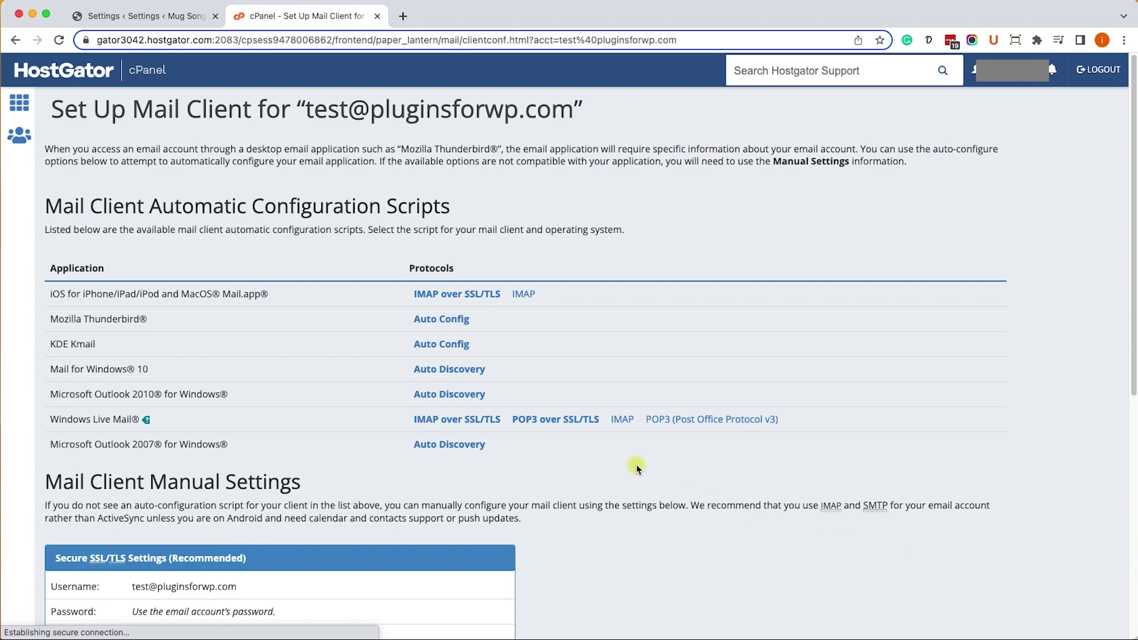
- Copy the secure SSL/TLS server name mail.pluginsforwp.com
scroll(637, 468, down, 5)
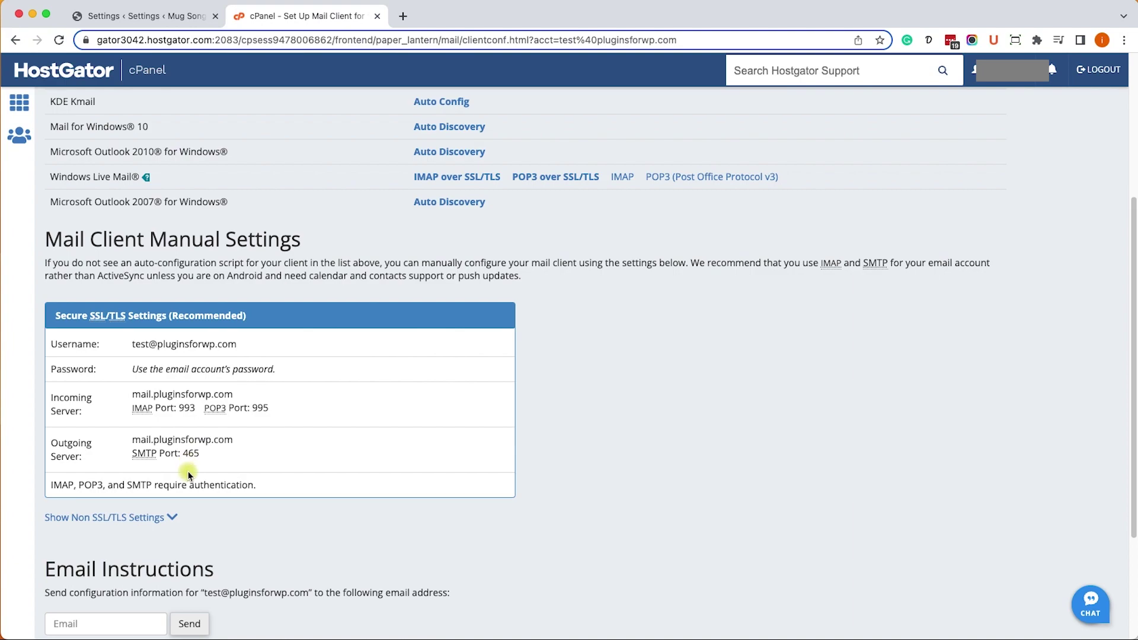
triple_click(179, 396)
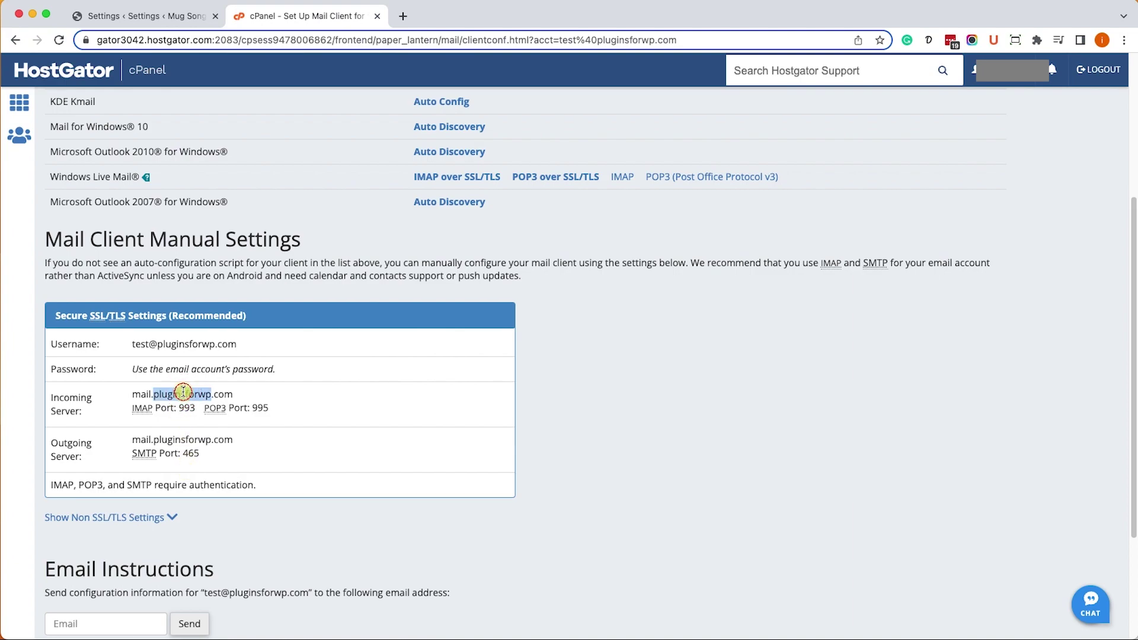
right_click(184, 395)
click(212, 421)
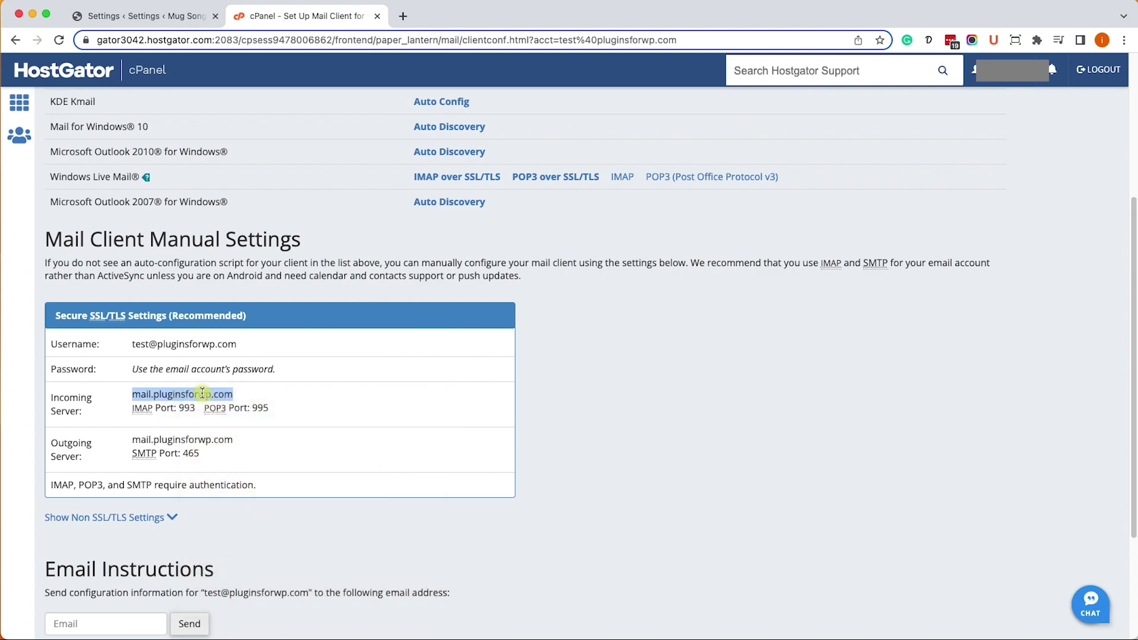
click(198, 394)
- Set SMTP Host to mail.pluginsforwp.com with SSL encryption on port 465
click(163, 24)
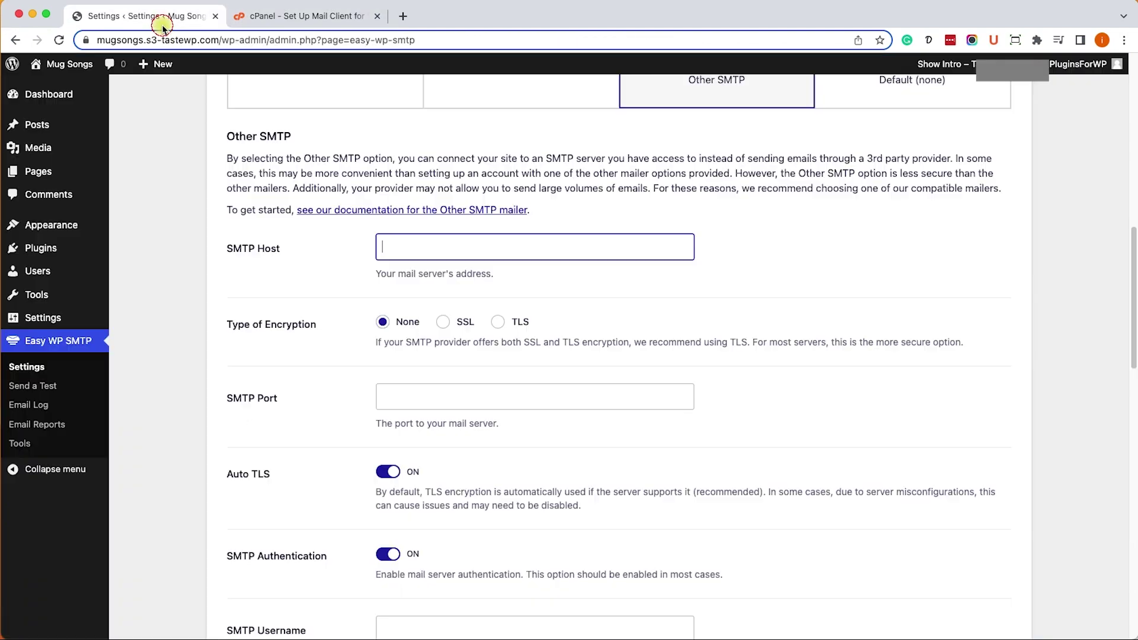
click(422, 246)
key(super+v)
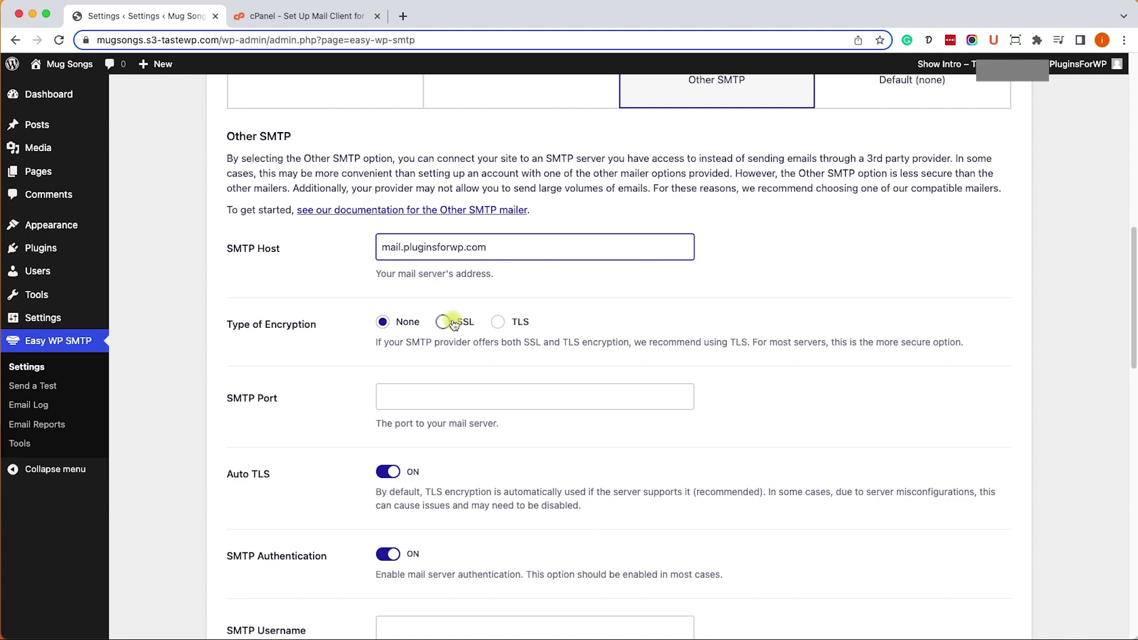
click(453, 323)
click(411, 397)
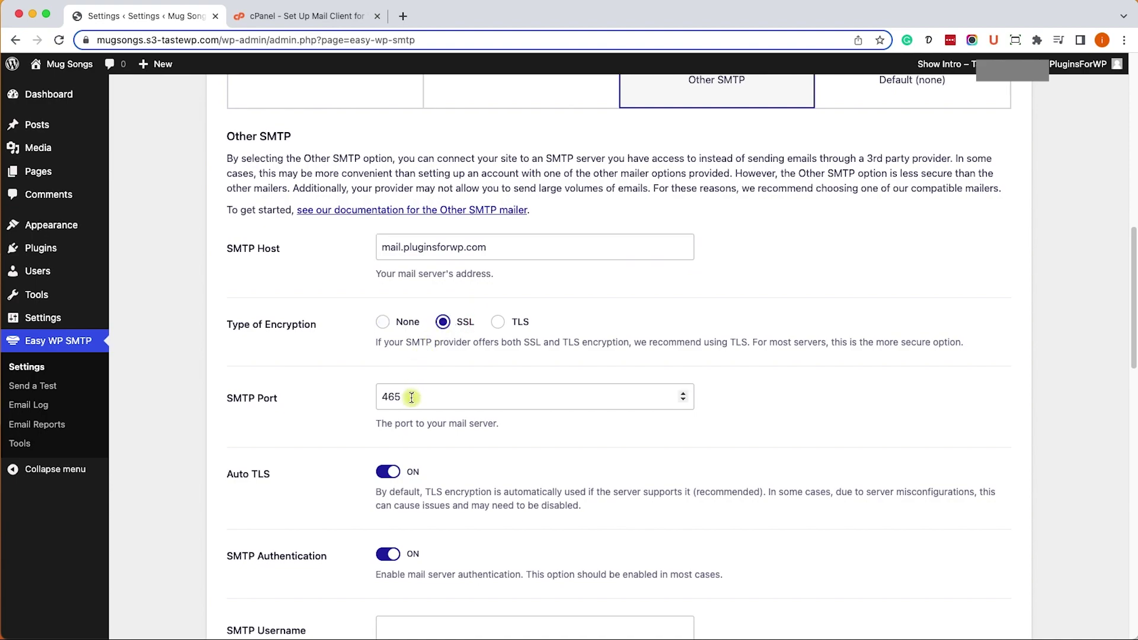
- Fill in SMTP username and password with the test mailbox's cPanel credentials
click(283, 16)
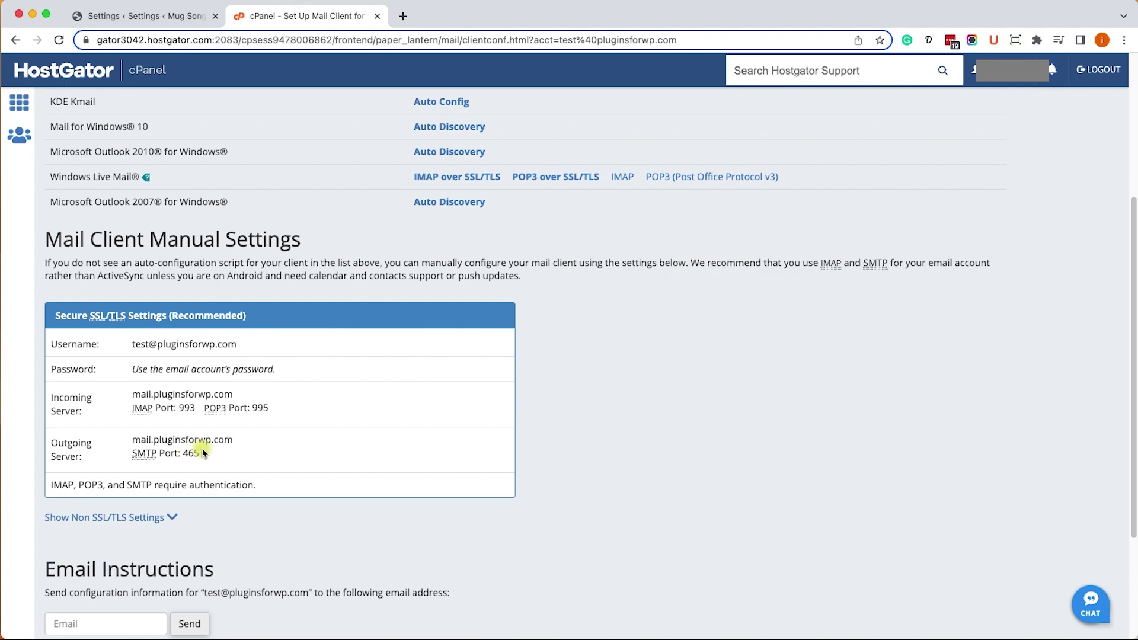
drag(240, 343, 132, 343)
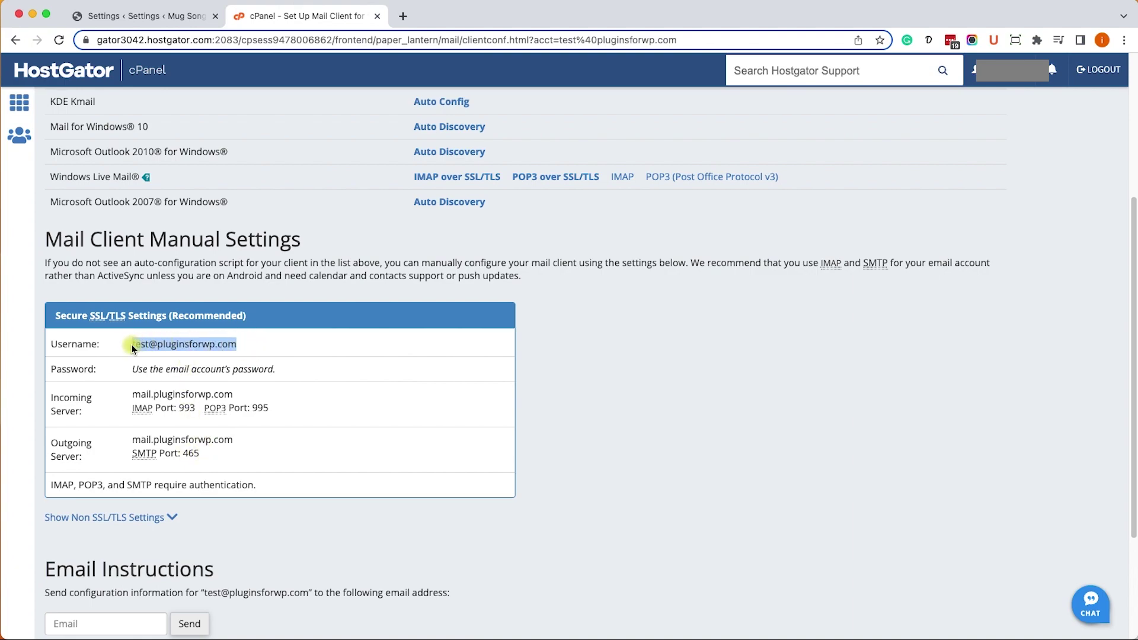
click(150, 21)
scroll(474, 569, down, 3)
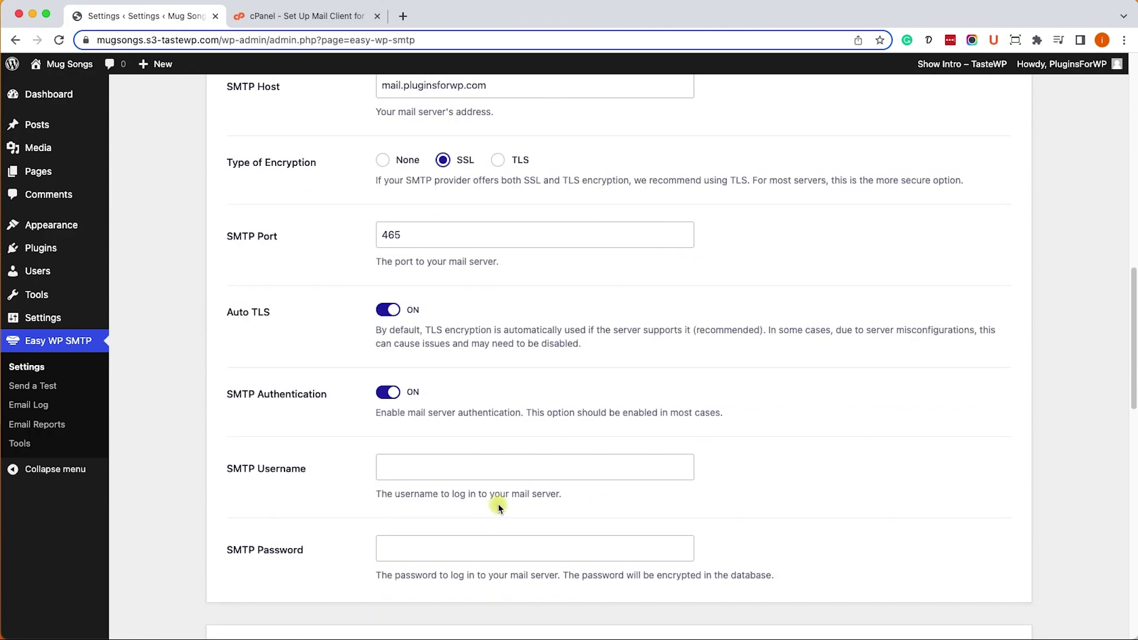
scroll(497, 504, down, 3)
click(433, 316)
key(super+v)
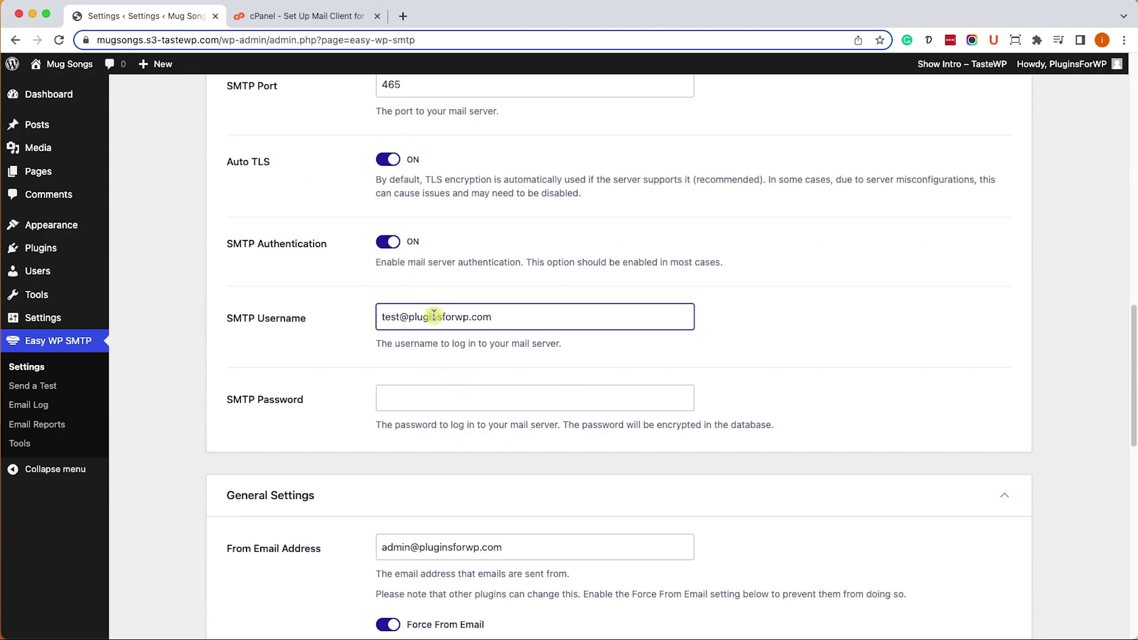
key(super+Tab)
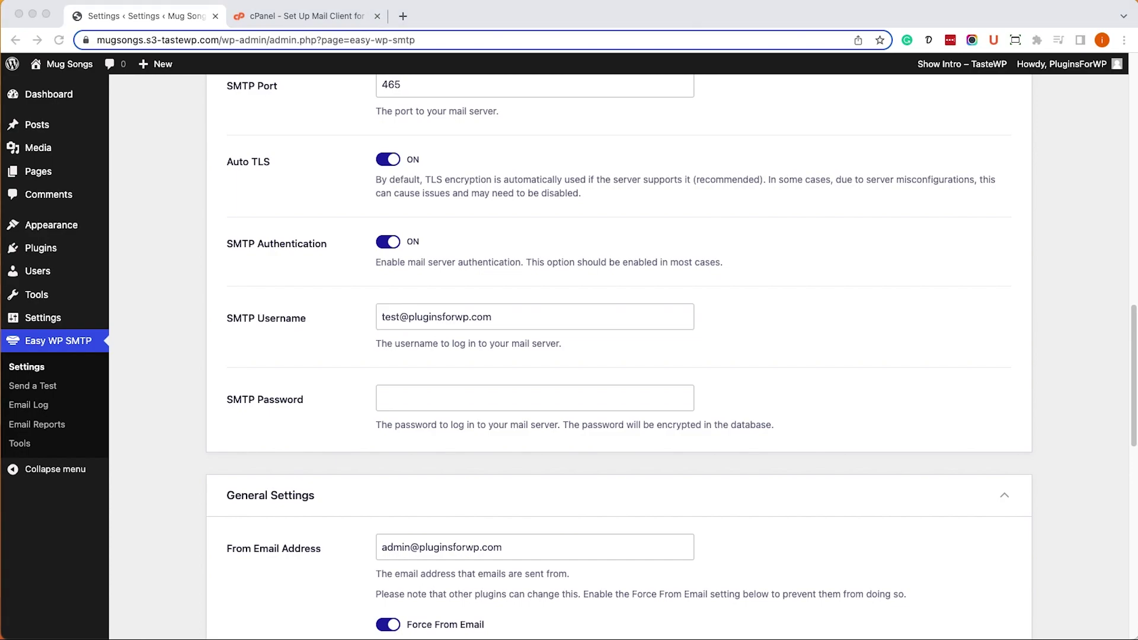
key(super+Tab)
click(465, 394)
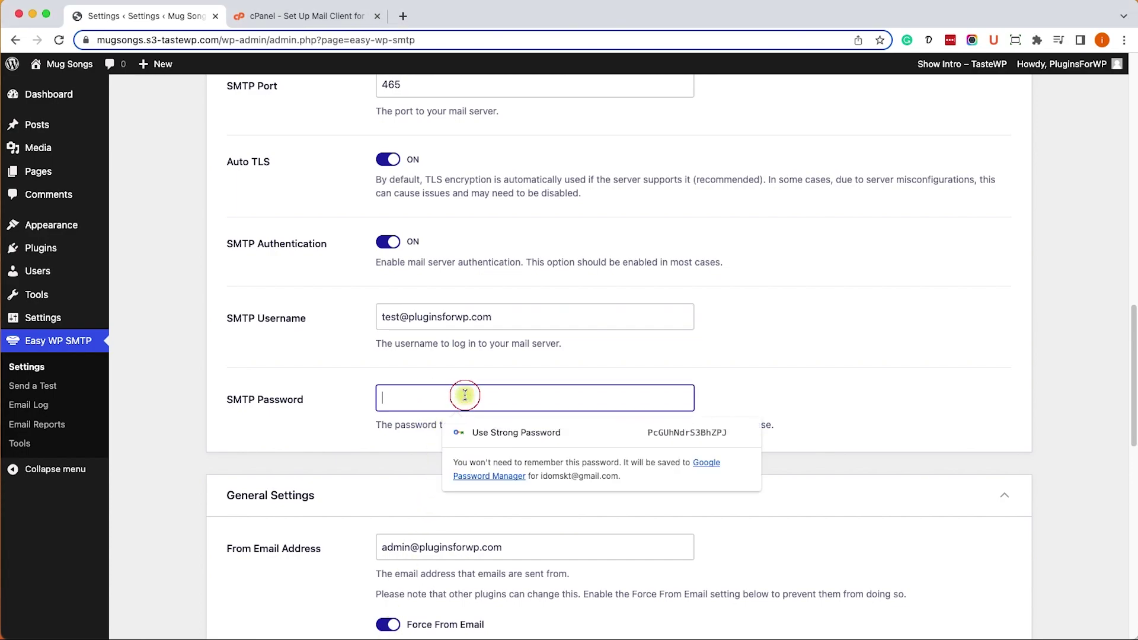
key(super+v)
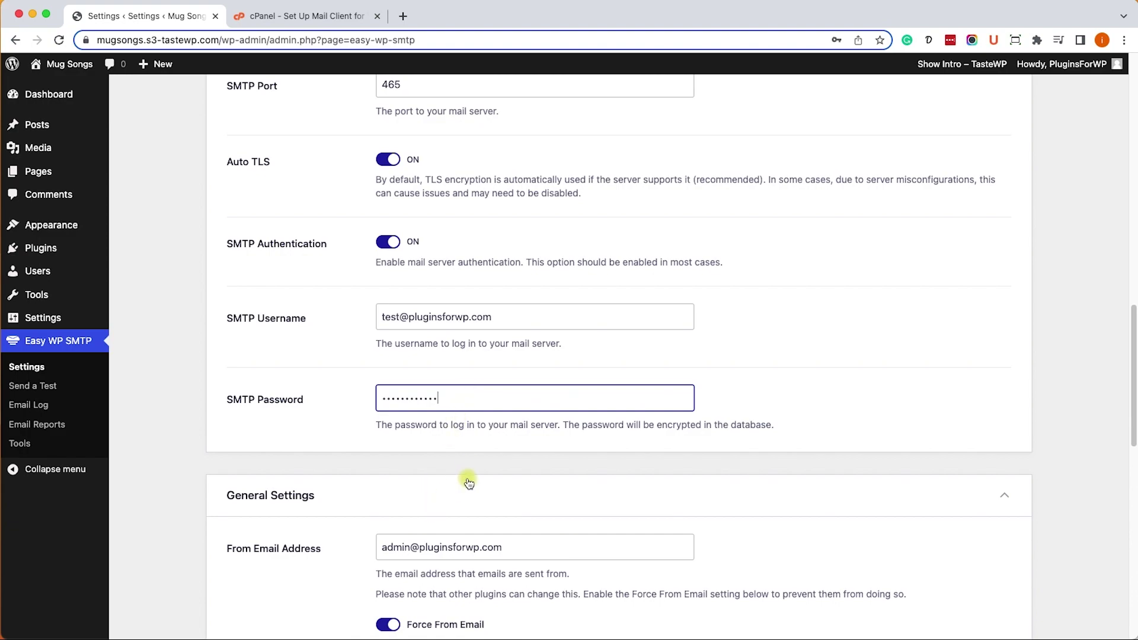
- Change the From Email from admin to test, then save the settings
click(932, 498)
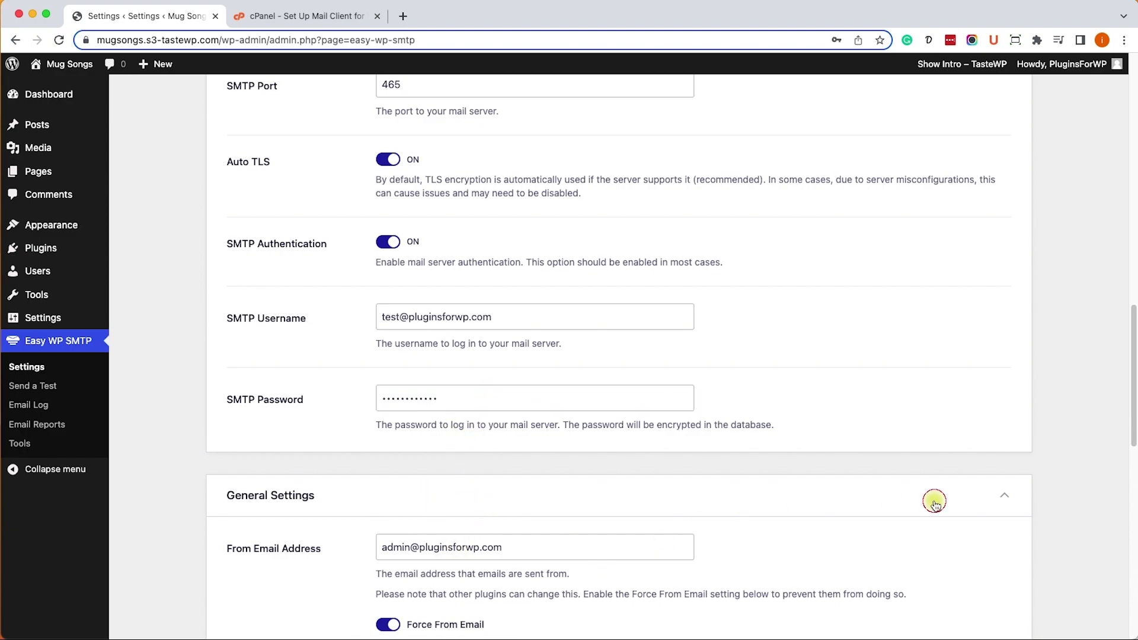
click(932, 500)
scroll(961, 503, down, 5)
scroll(961, 503, down, 2)
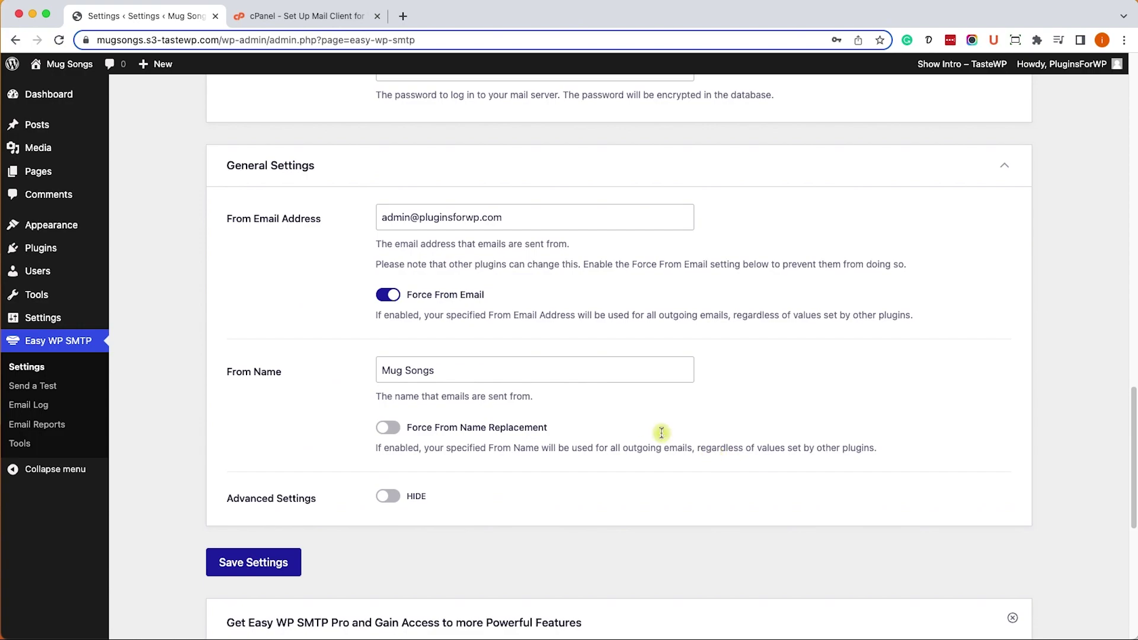
double_click(404, 220)
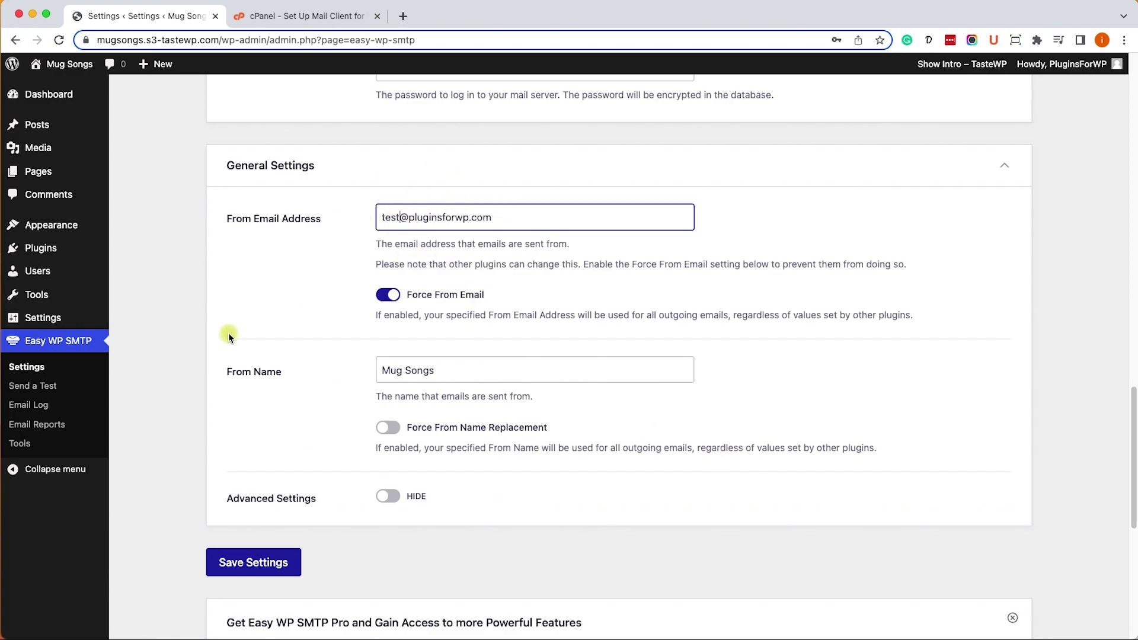
click(270, 559)
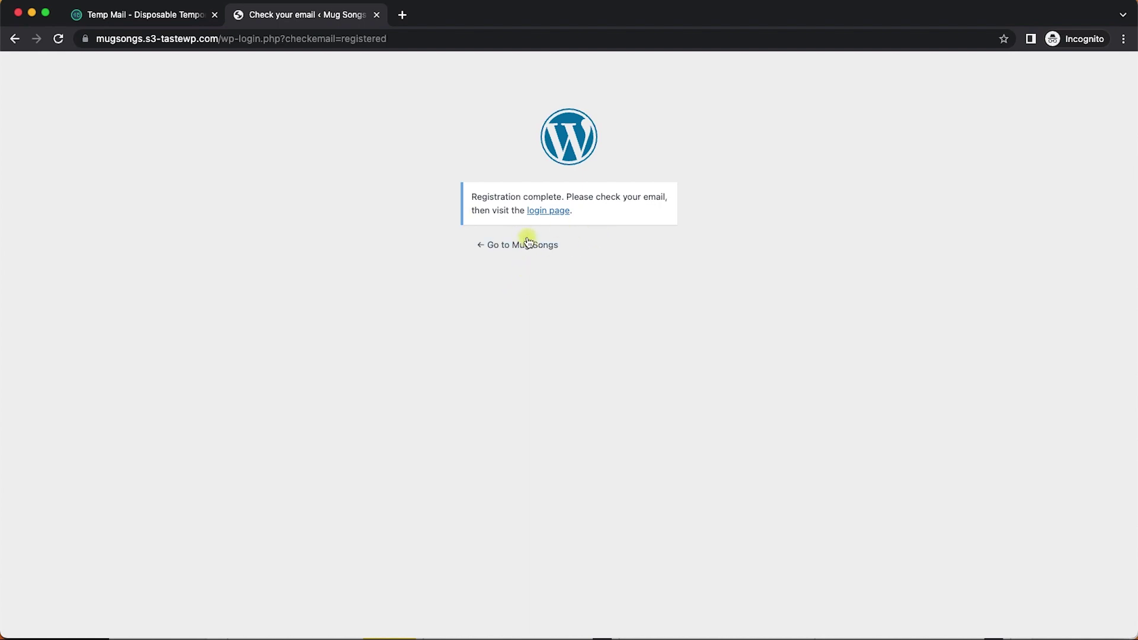
- Submit the Lost your password? form with the copied Temp Mail address
click(536, 210)
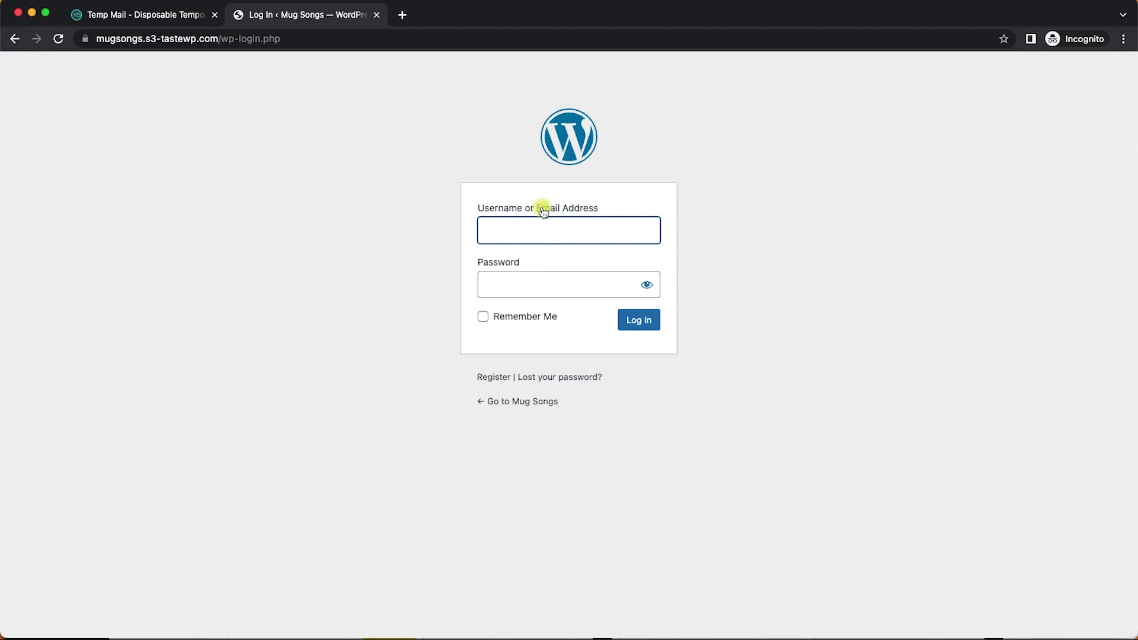
click(547, 375)
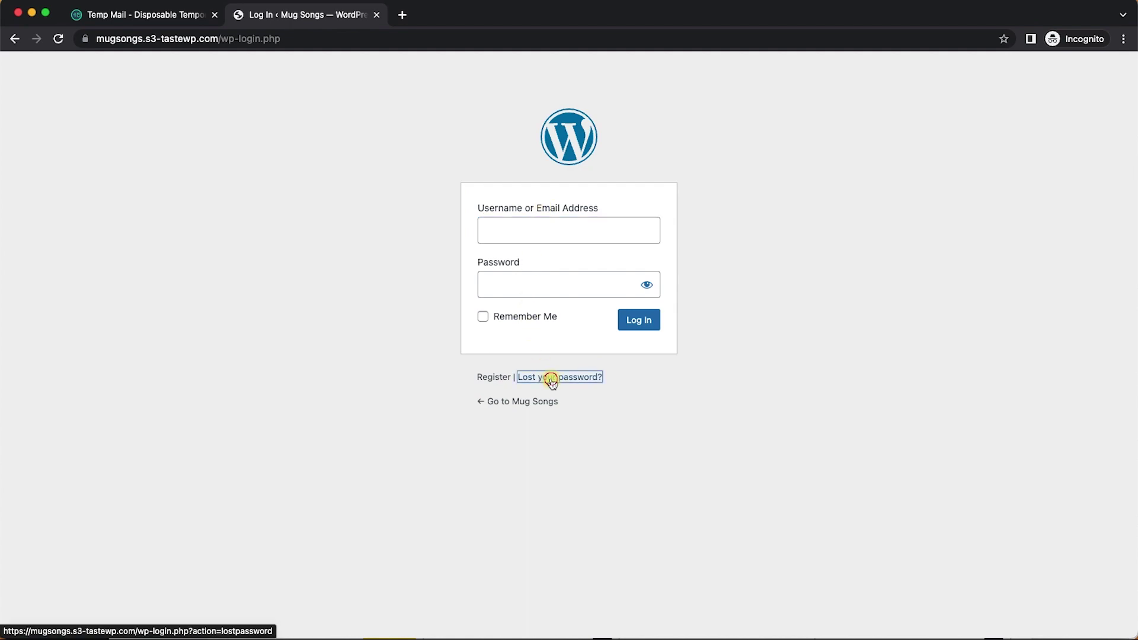
click(167, 28)
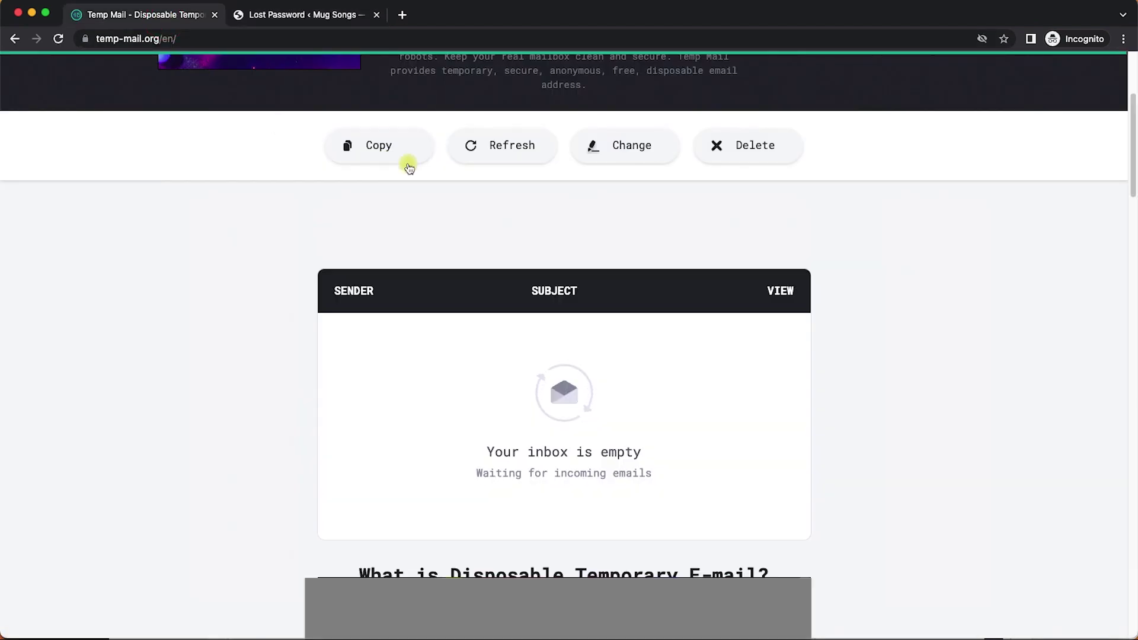
scroll(587, 217, up, 5)
click(697, 126)
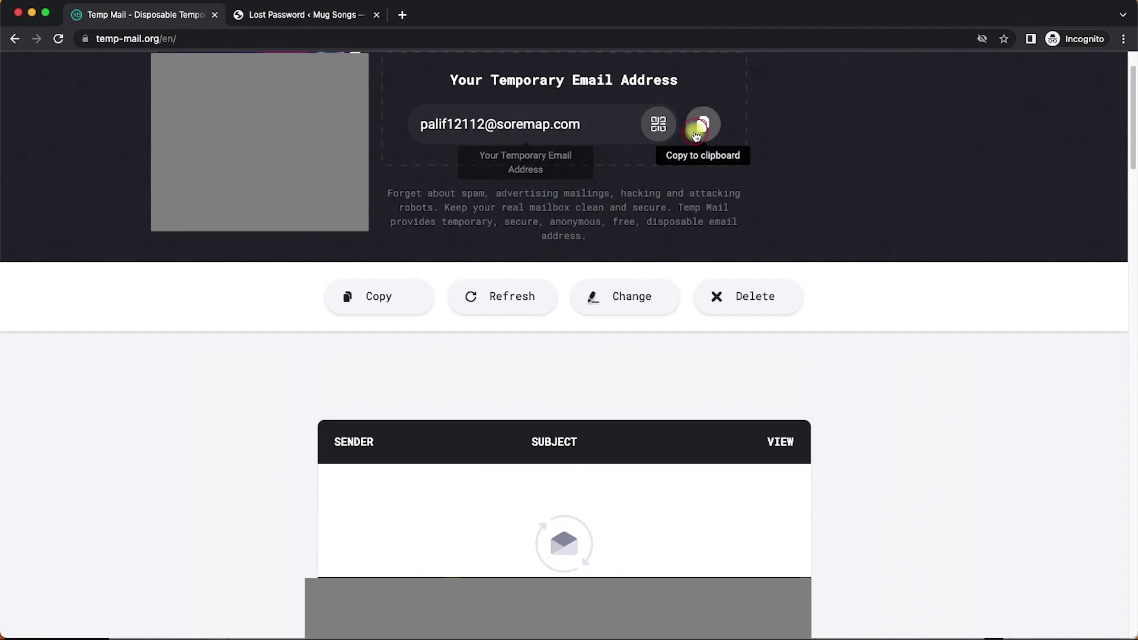
click(305, 15)
click(511, 303)
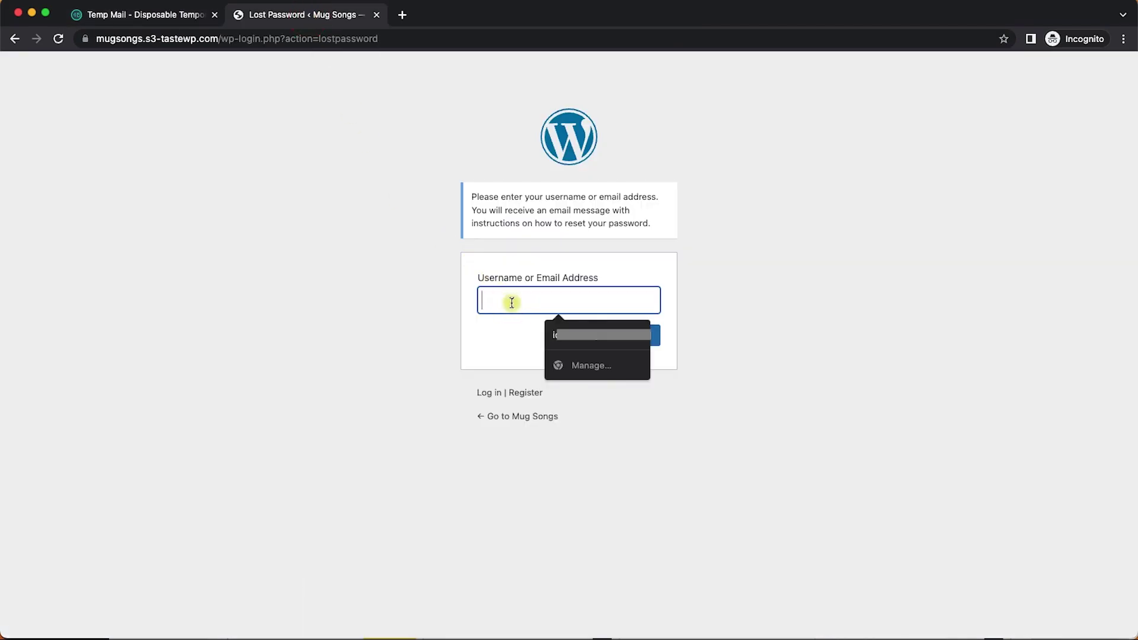
key(super+v)
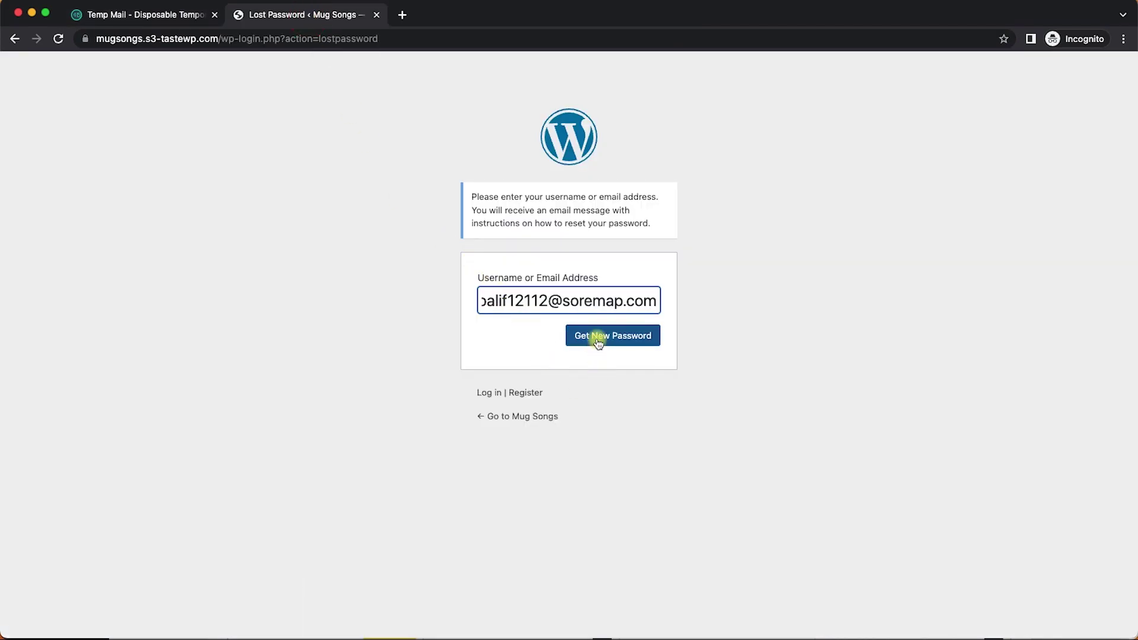
click(597, 339)
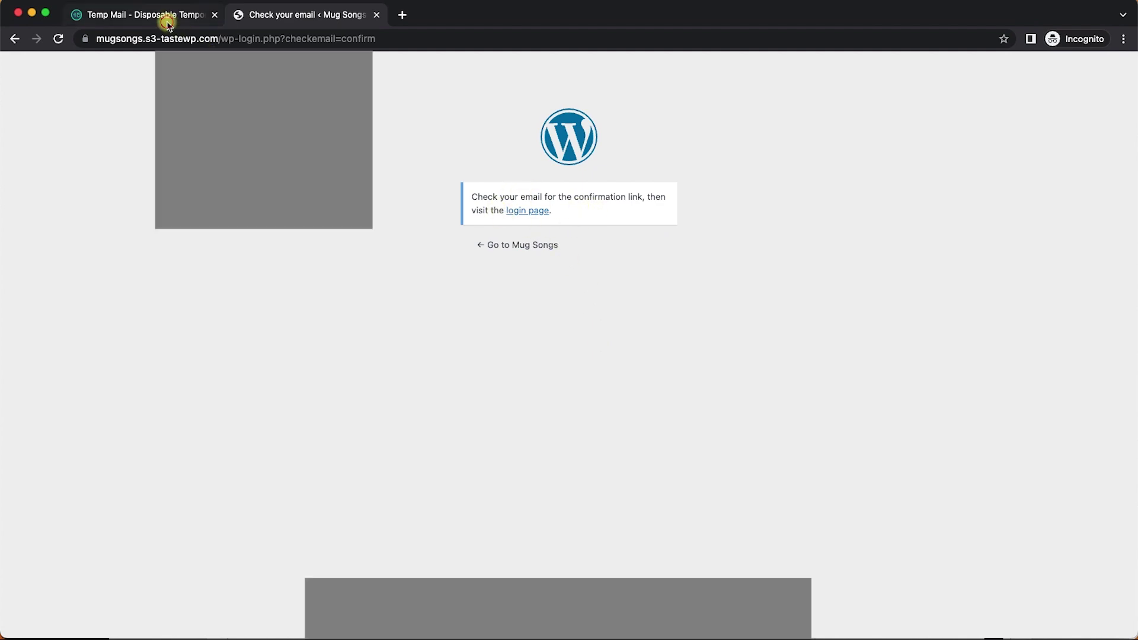
- Open WordPress's [Mug Songs] Password Reset message in the Temp Mail inbox
click(165, 16)
scroll(330, 475, down, 3)
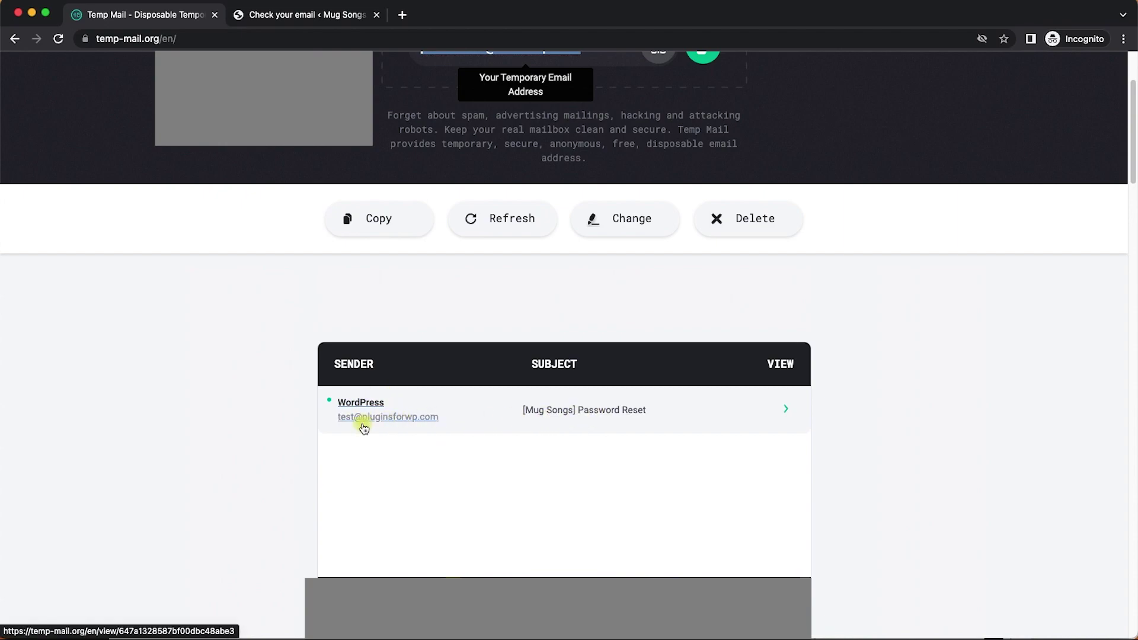
click(584, 408)
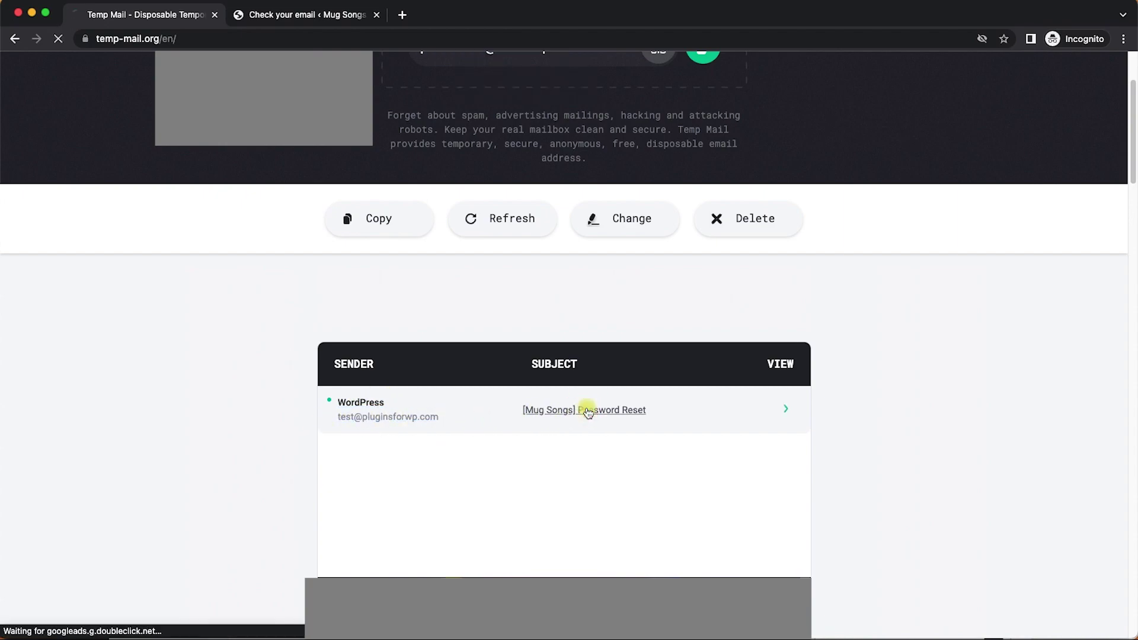
scroll(587, 410, down, 4)
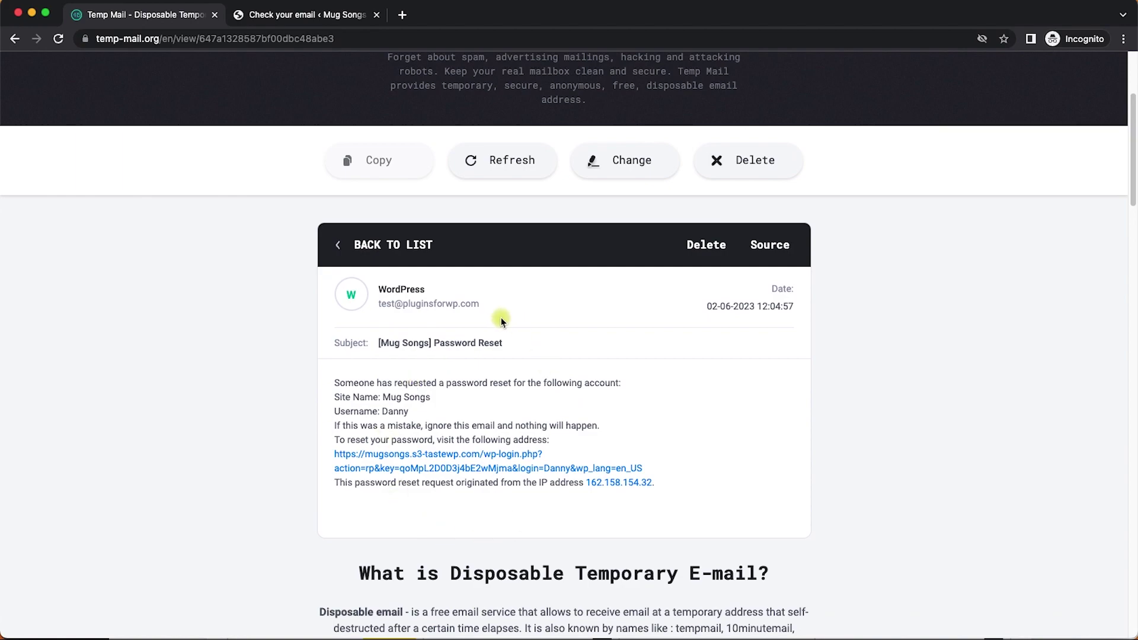